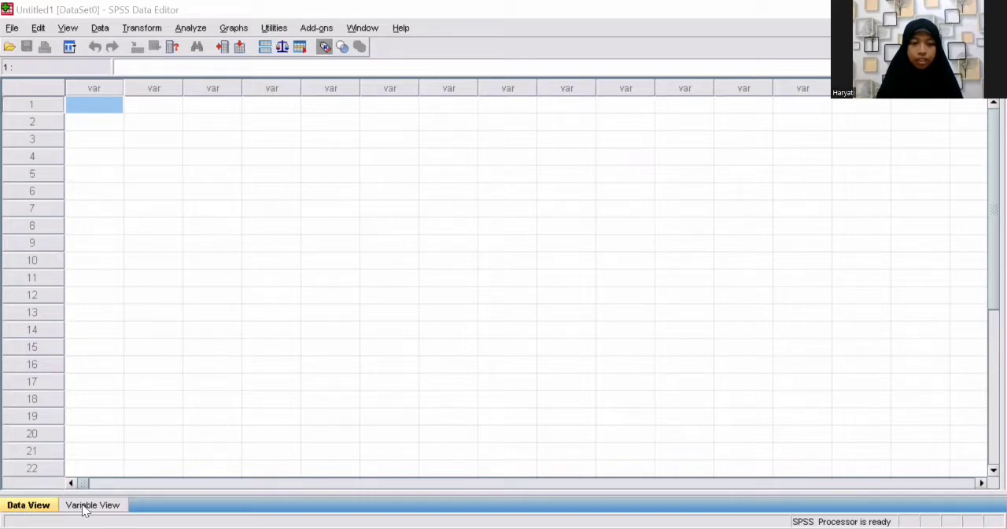
# Step: In Variable View, define four variables named NS, JK, UTS and UAS
pyautogui.click(88, 505)
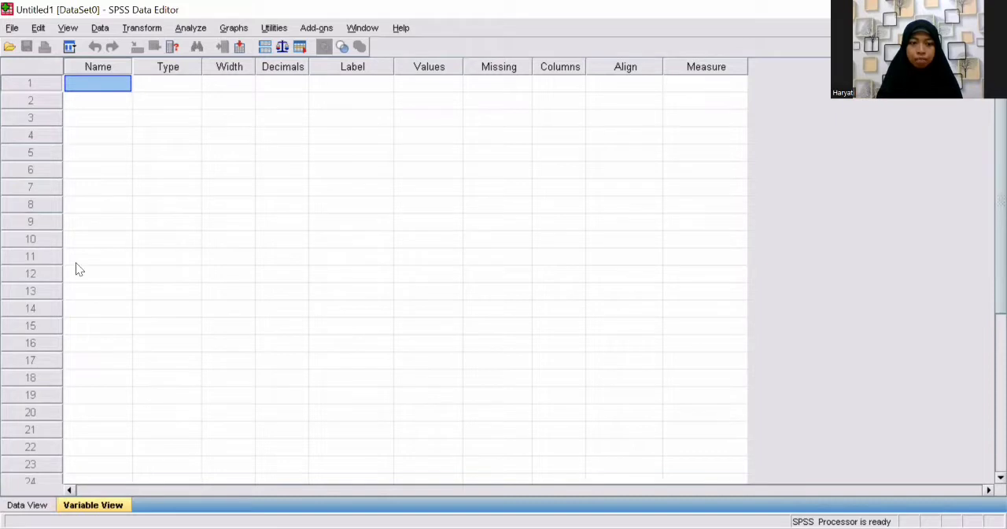
pyautogui.click(28, 505)
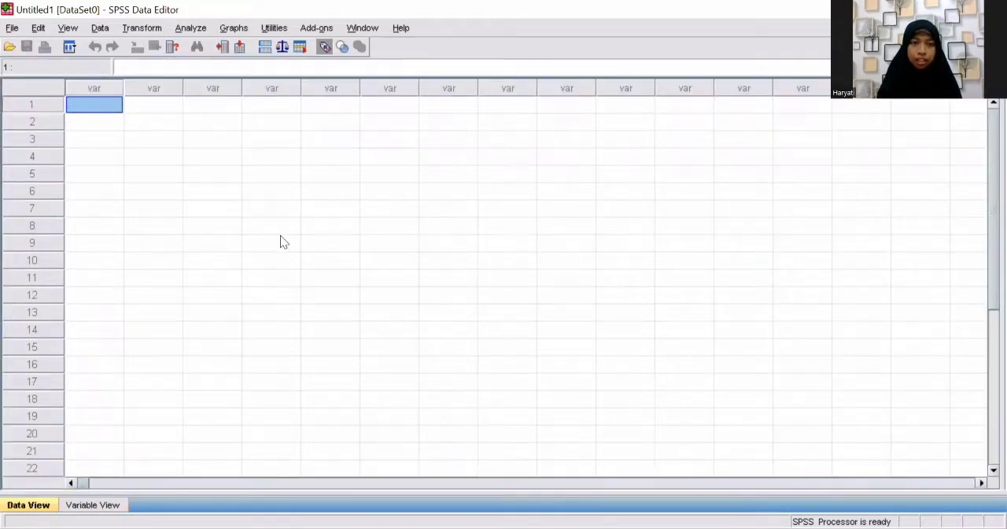
pyautogui.click(96, 507)
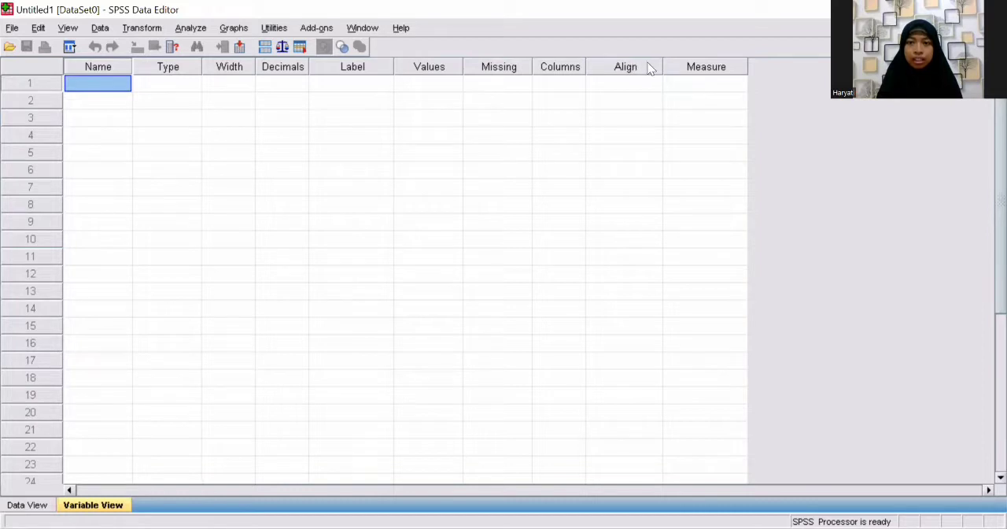
pyautogui.doubleClick(95, 83)
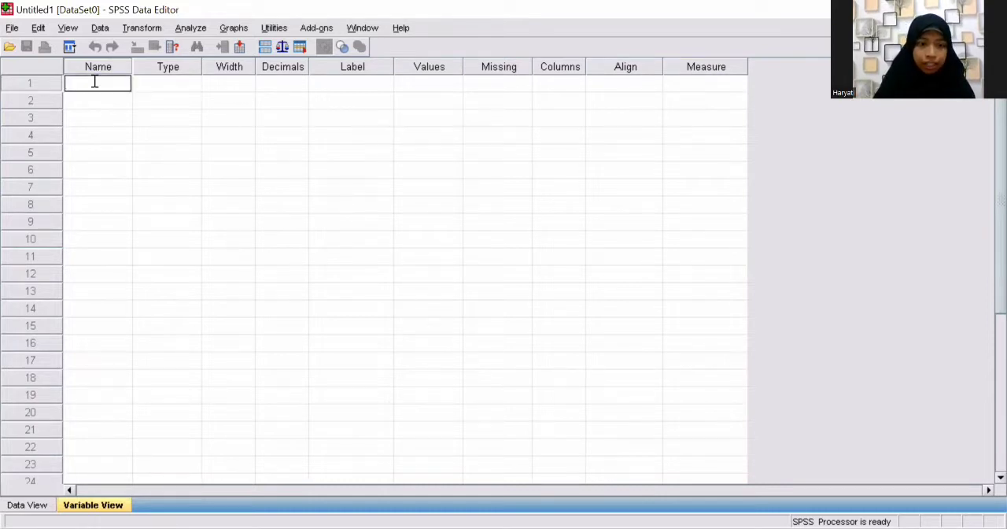
pyautogui.write('NS')
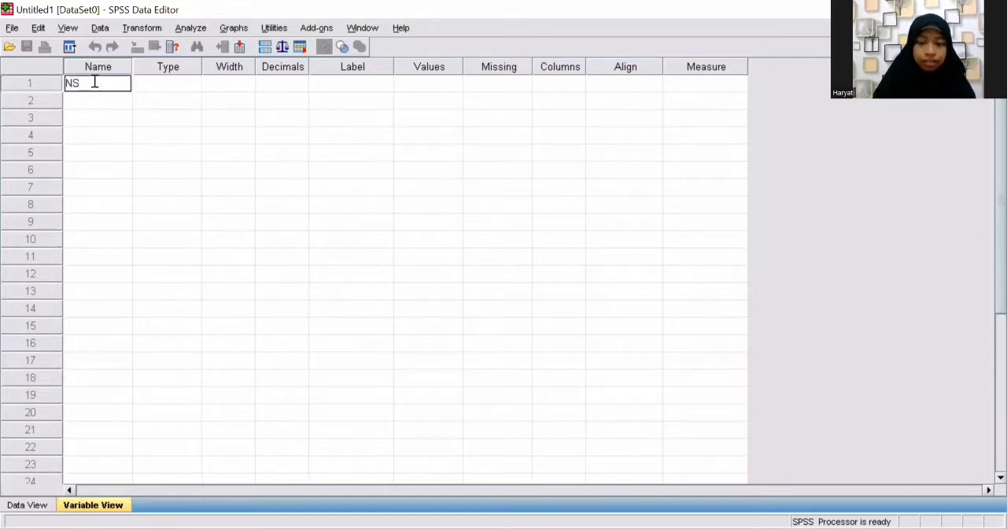
pyautogui.click(96, 107)
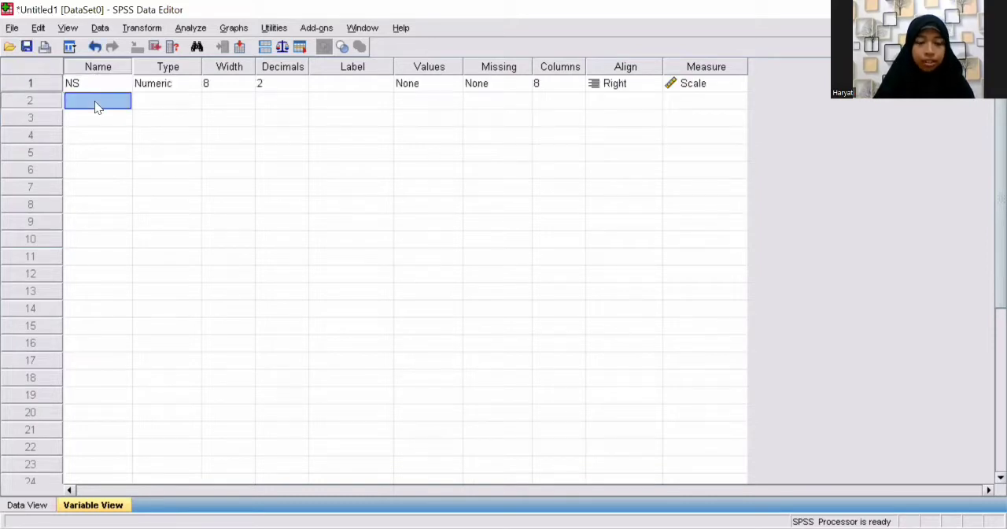
pyautogui.write('JK')
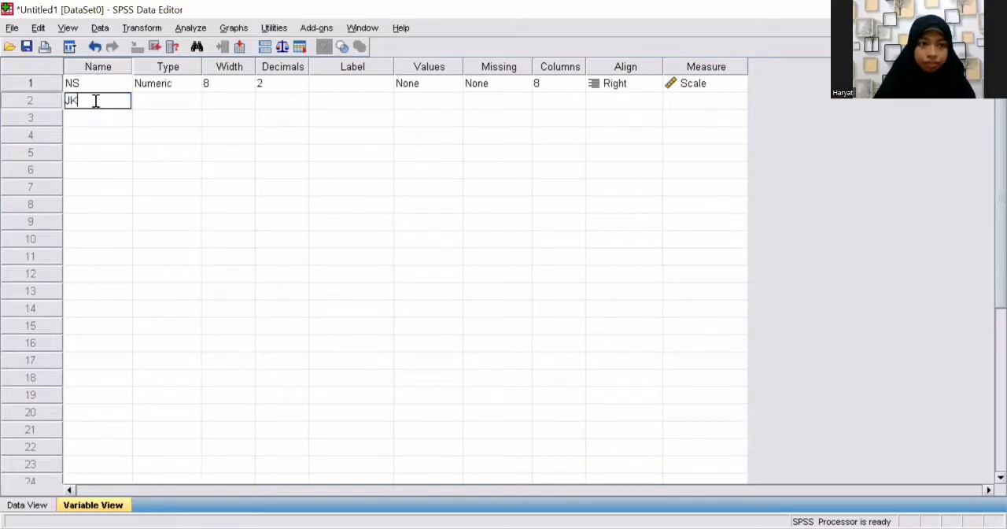
pyautogui.click(90, 124)
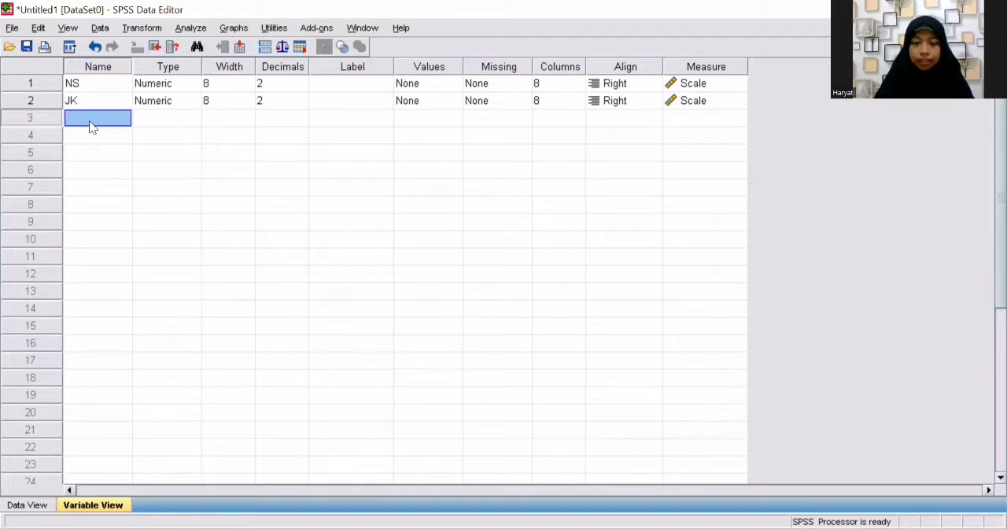
pyautogui.write('UTS')
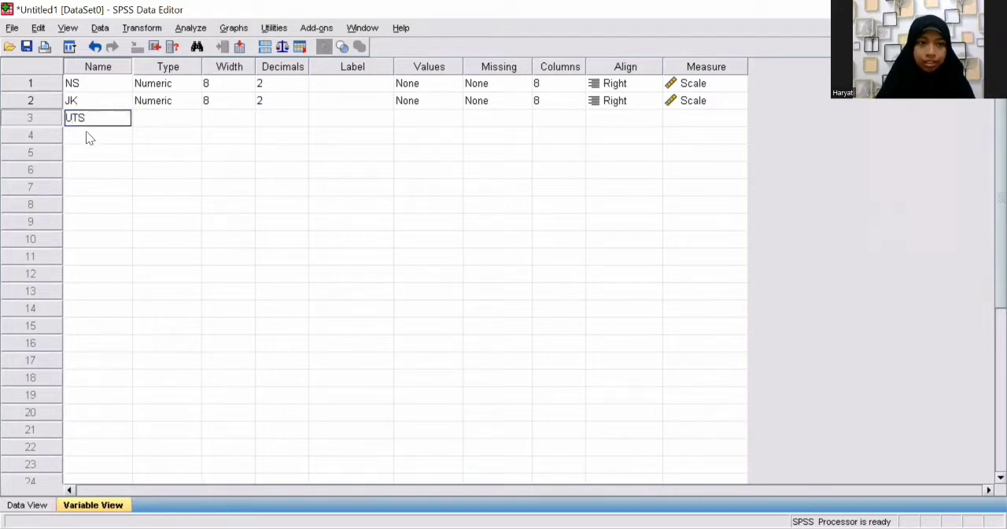
pyautogui.click(88, 136)
pyautogui.write('UAS')
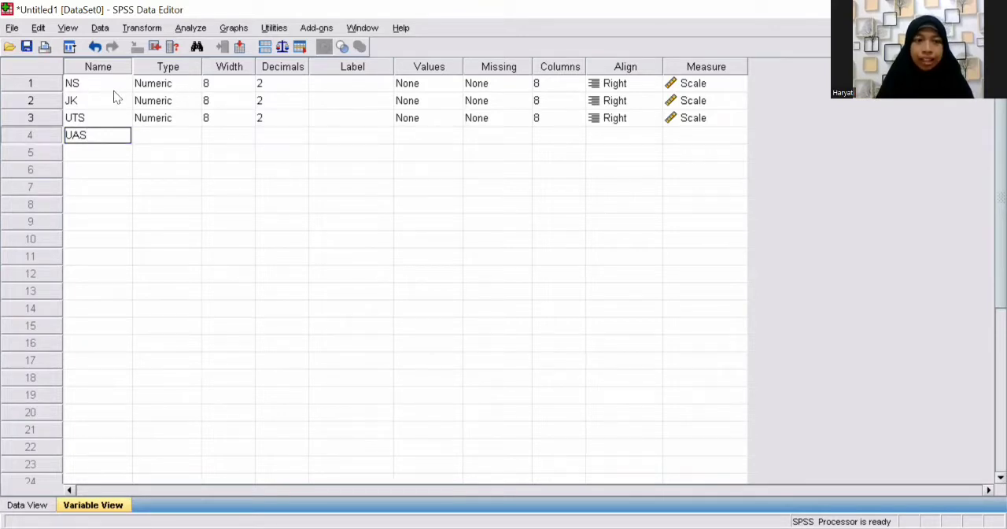
# Step: Change the variable type of NS to String
pyautogui.click(177, 80)
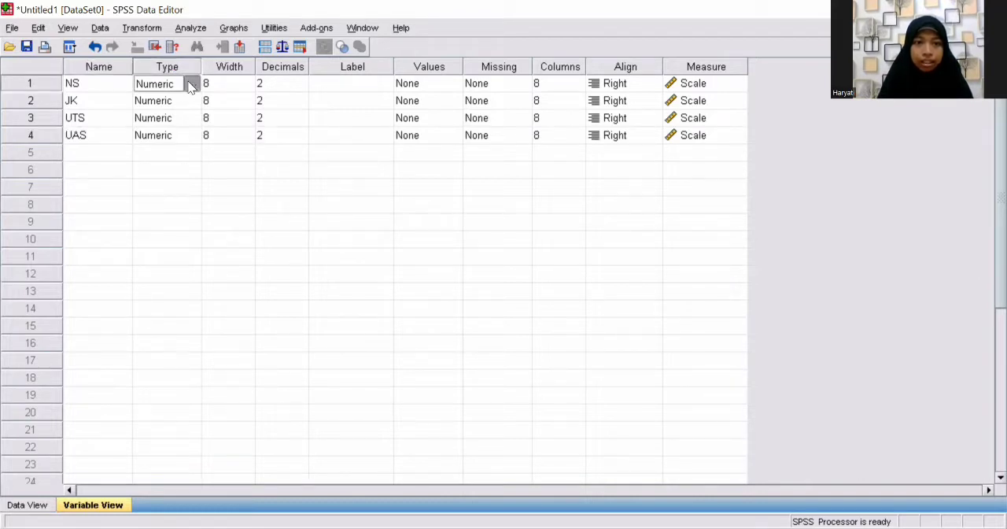
pyautogui.click(191, 84)
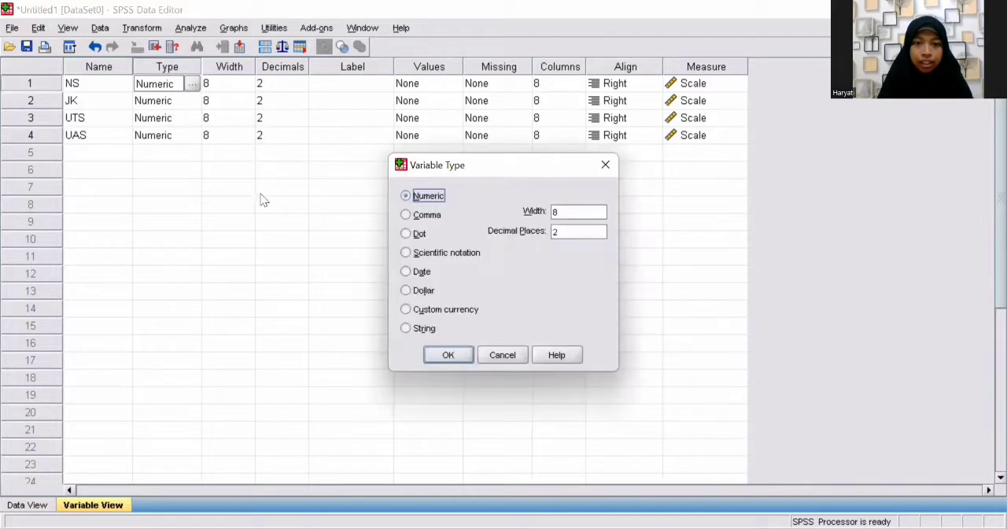
pyautogui.click(406, 331)
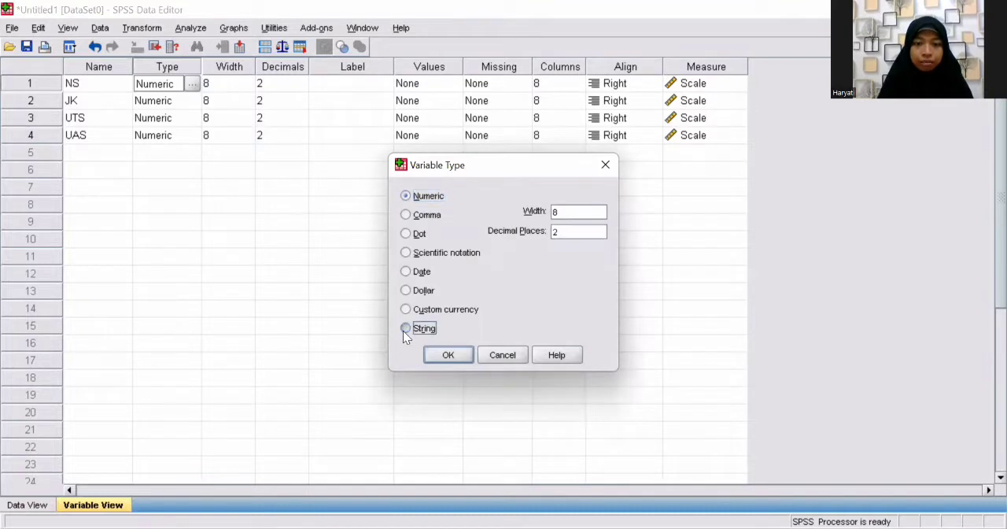
pyautogui.click(453, 354)
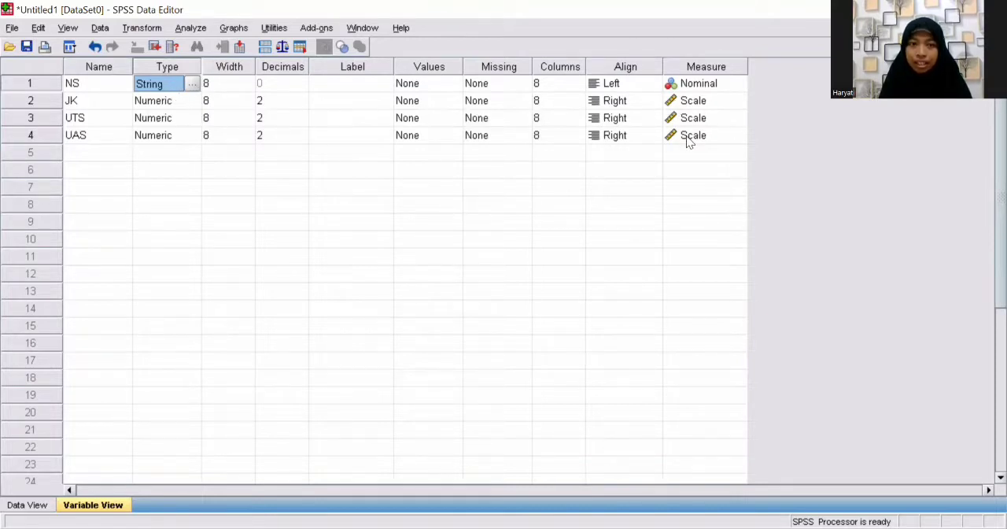
# Step: Set the alignment of the JK variable to Center
pyautogui.click(632, 104)
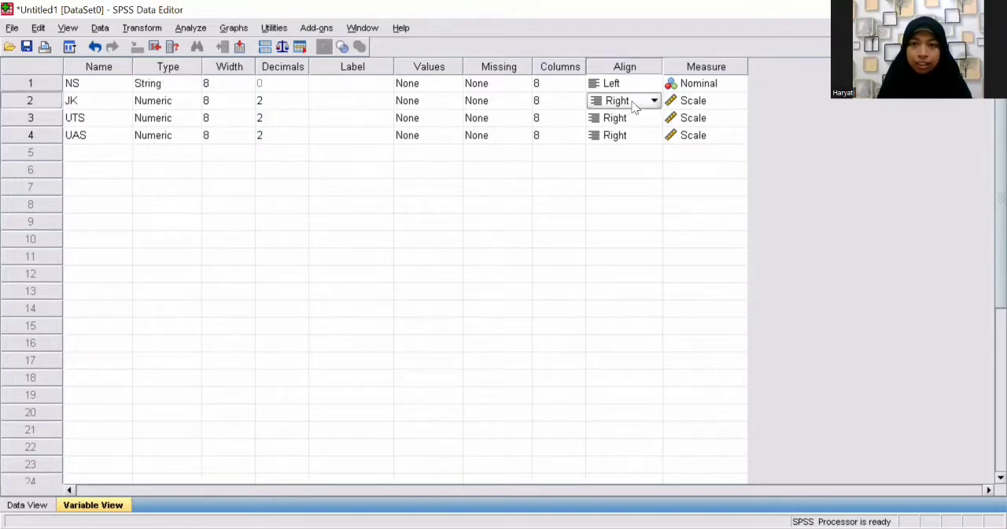
pyautogui.click(652, 105)
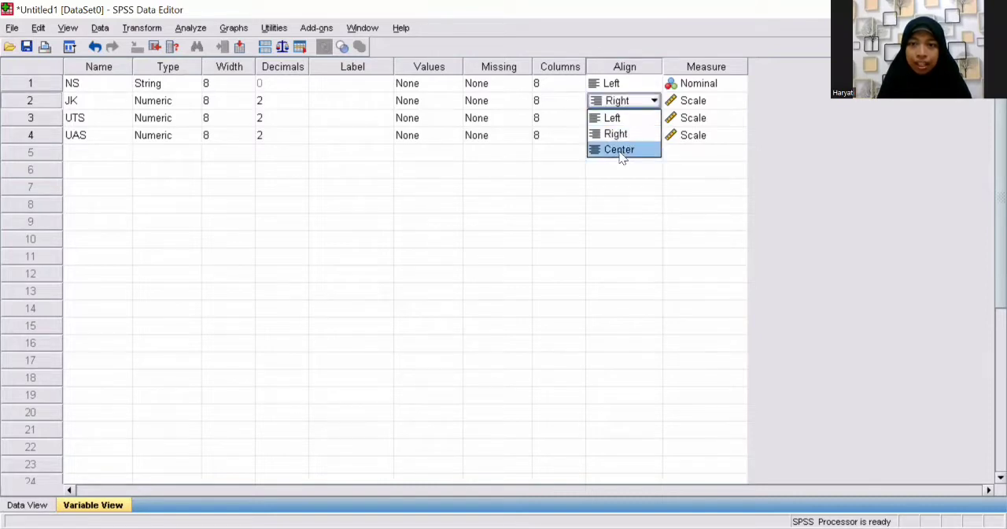
pyautogui.click(620, 149)
# Step: Set the alignment of the UTS and UAS variables to Center
pyautogui.click(621, 116)
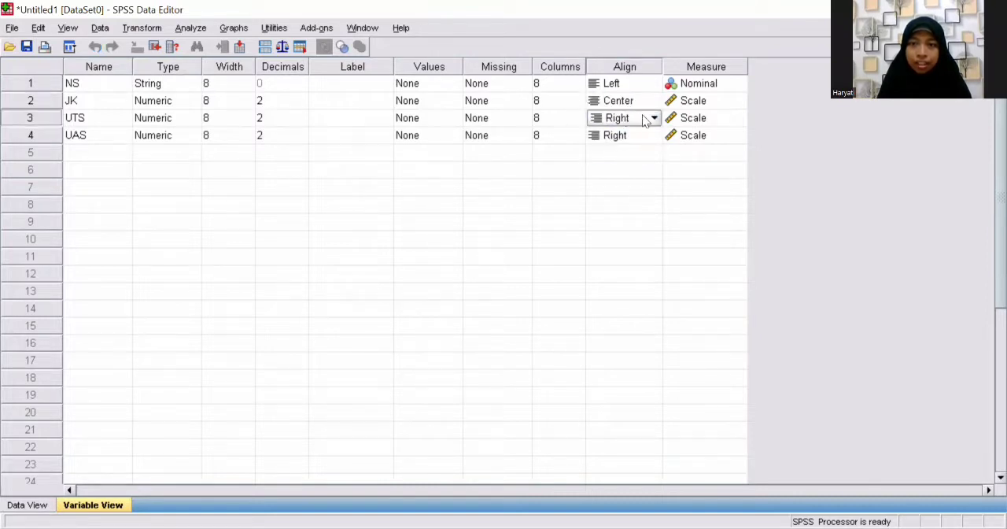
pyautogui.click(654, 118)
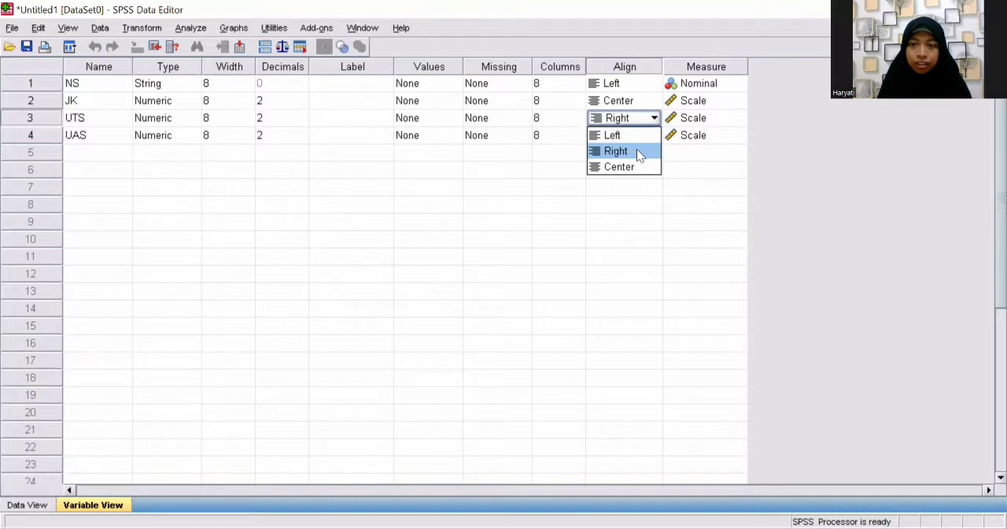
pyautogui.click(633, 166)
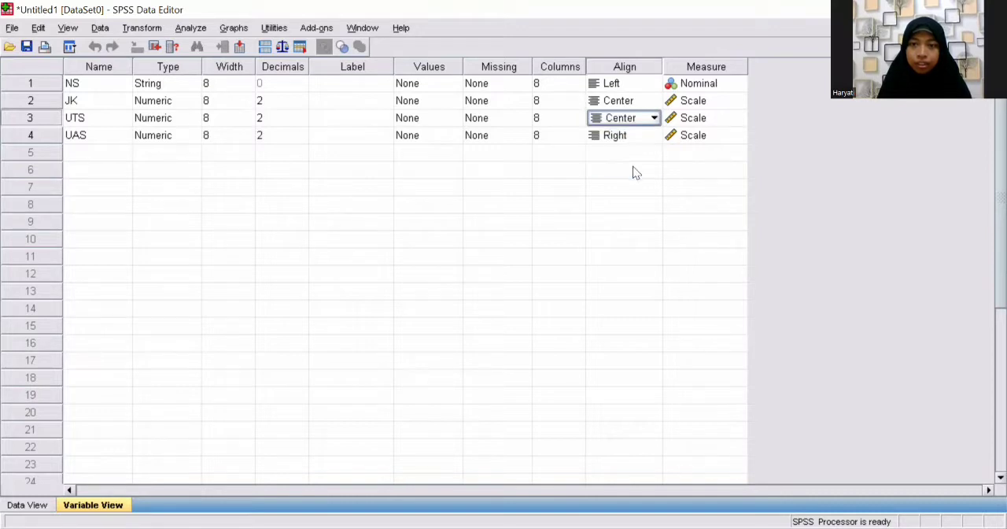
pyautogui.click(633, 136)
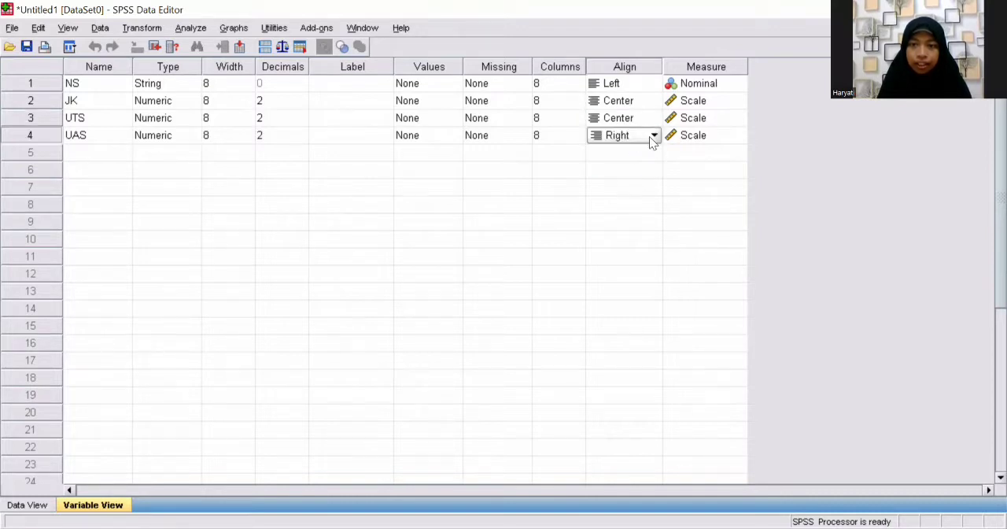
pyautogui.click(653, 135)
pyautogui.click(630, 183)
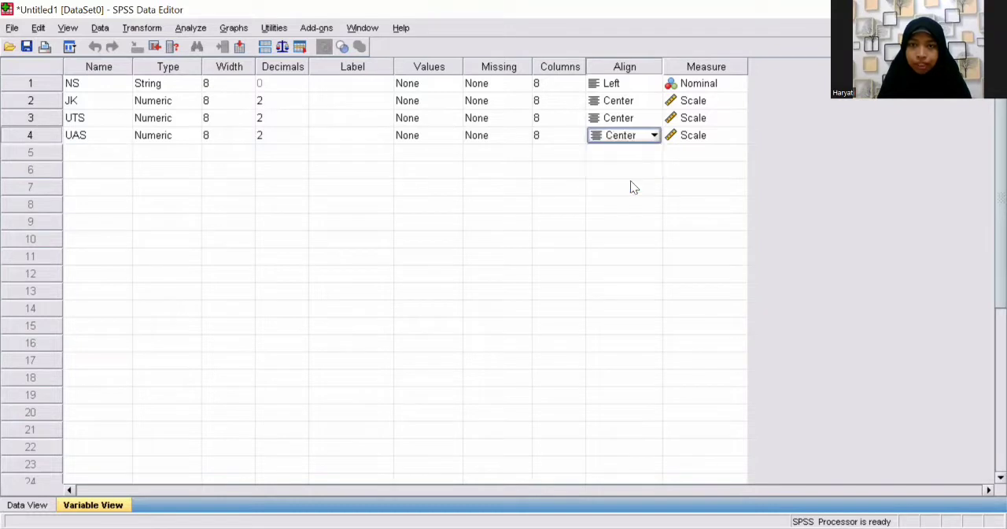
# Step: Set the alignment of the JK variable to Left
pyautogui.click(646, 101)
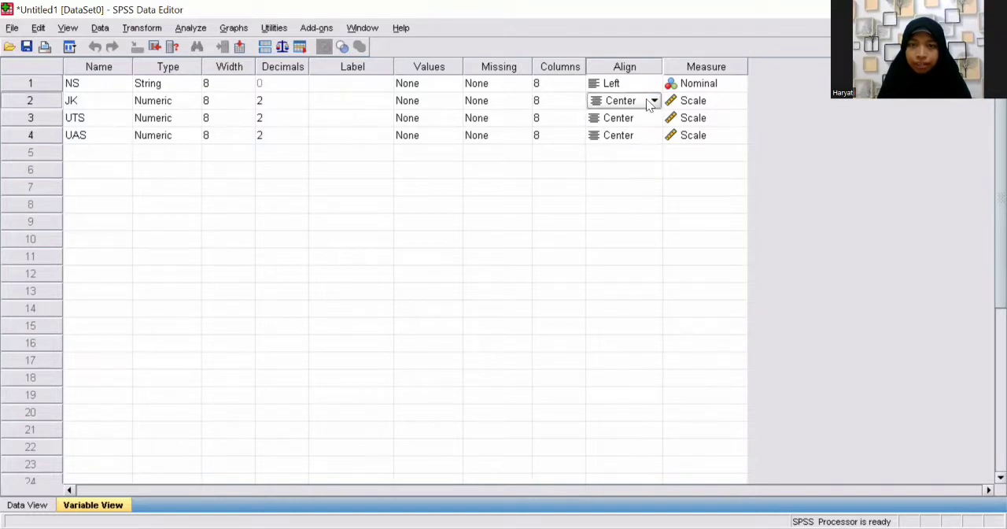
pyautogui.click(654, 101)
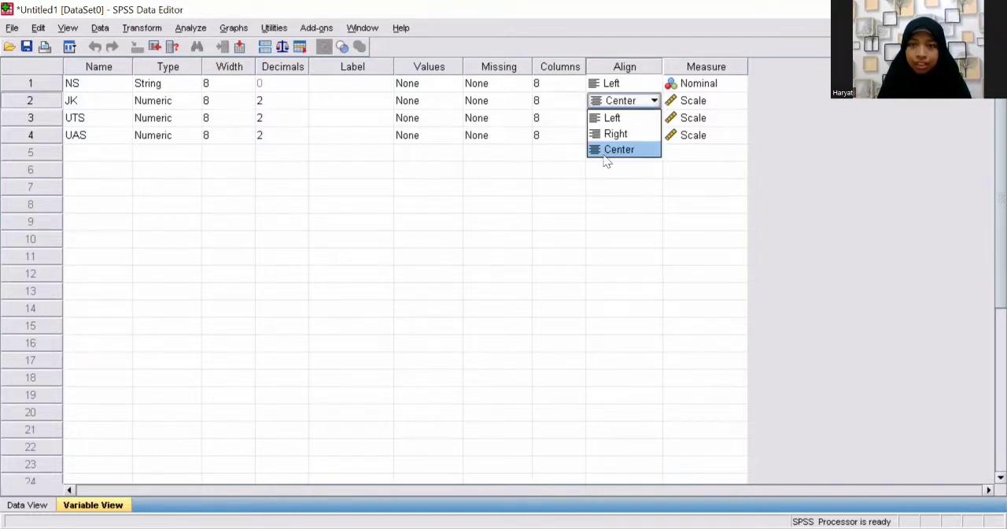
pyautogui.click(618, 118)
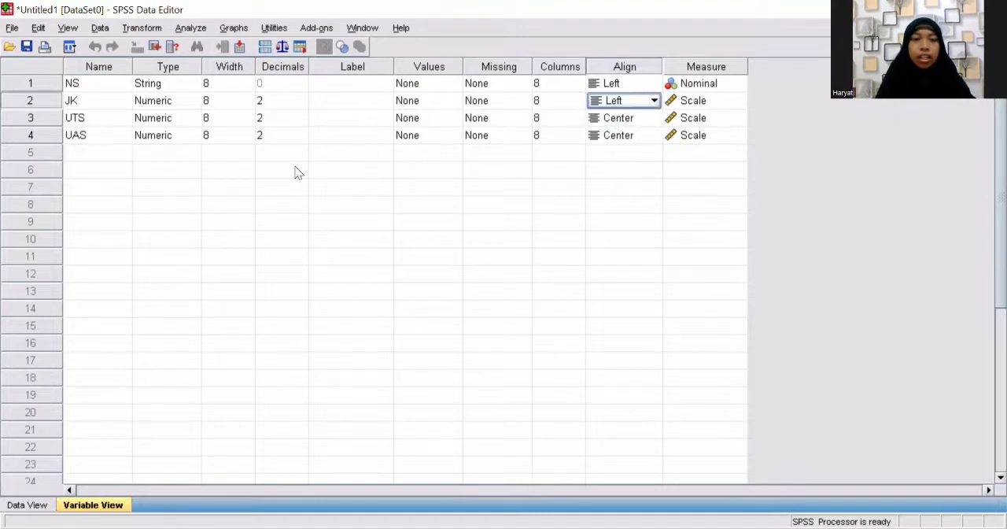
# Step: Give the NS variable the label "Nama Siswa"
pyautogui.click(328, 83)
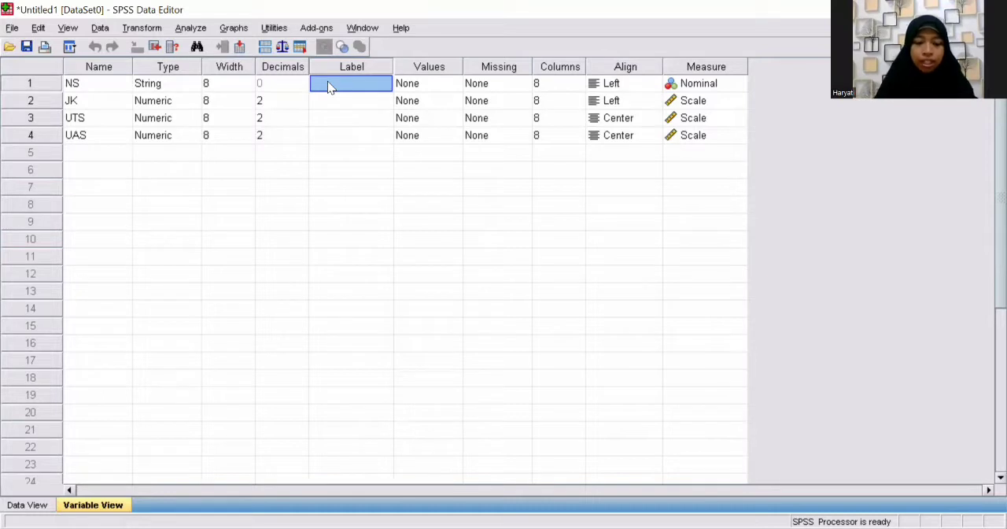
pyautogui.click(328, 83)
pyautogui.write('N')
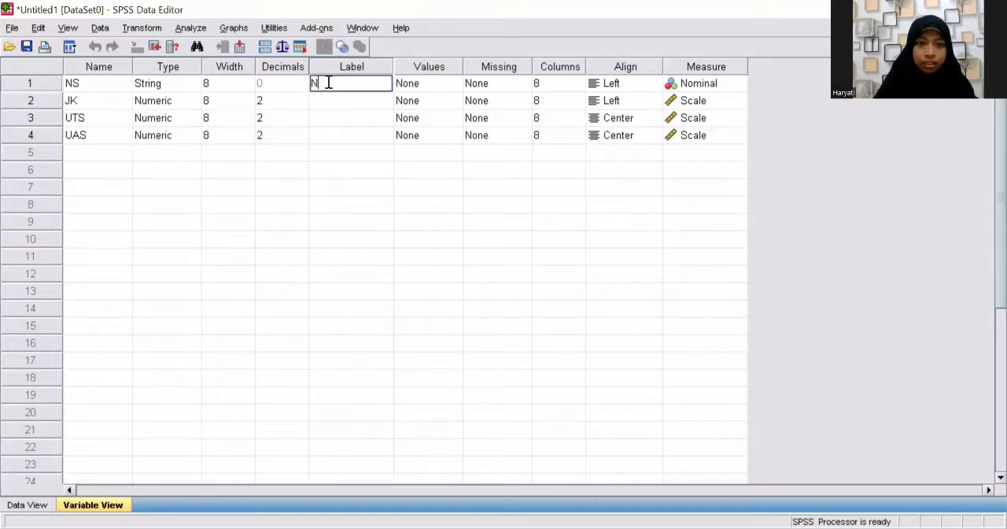
pyautogui.write('ama Siswa')
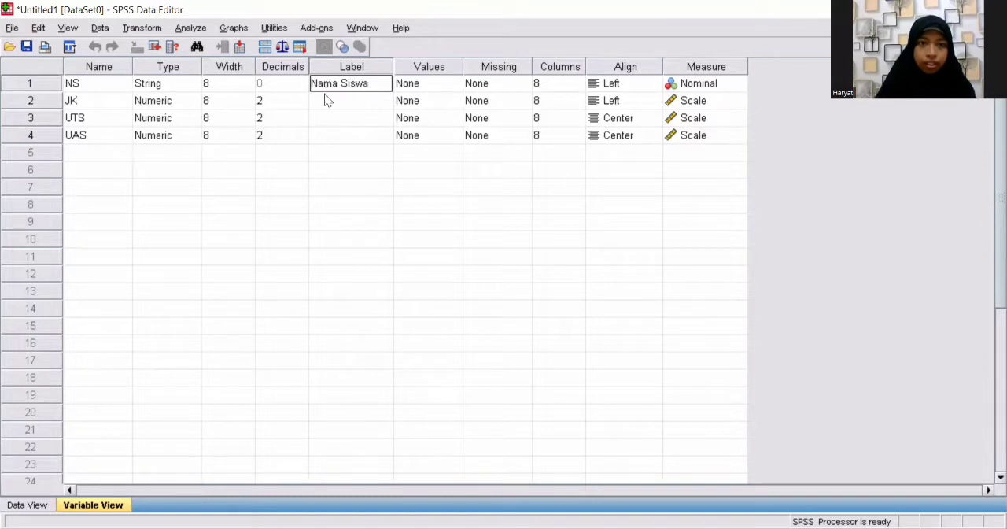
# Step: Give the JK variable the label "Jenis Kelamin"
pyautogui.click(324, 100)
pyautogui.write('Jn')
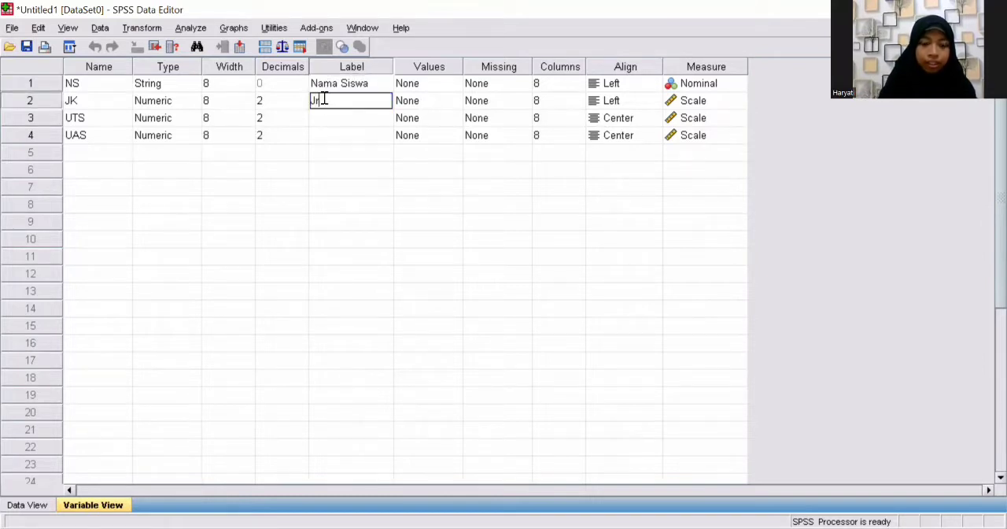
pyautogui.write('enis ')
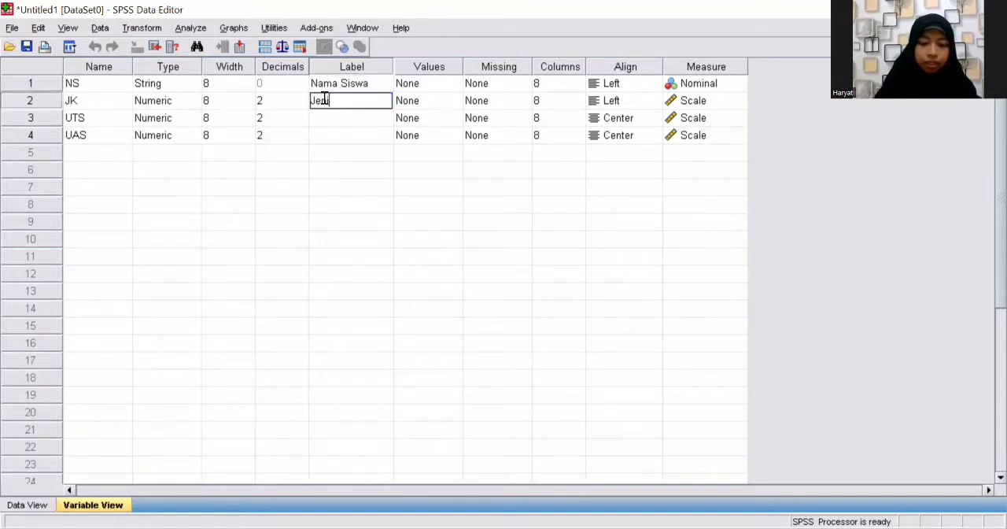
pyautogui.write('Kela')
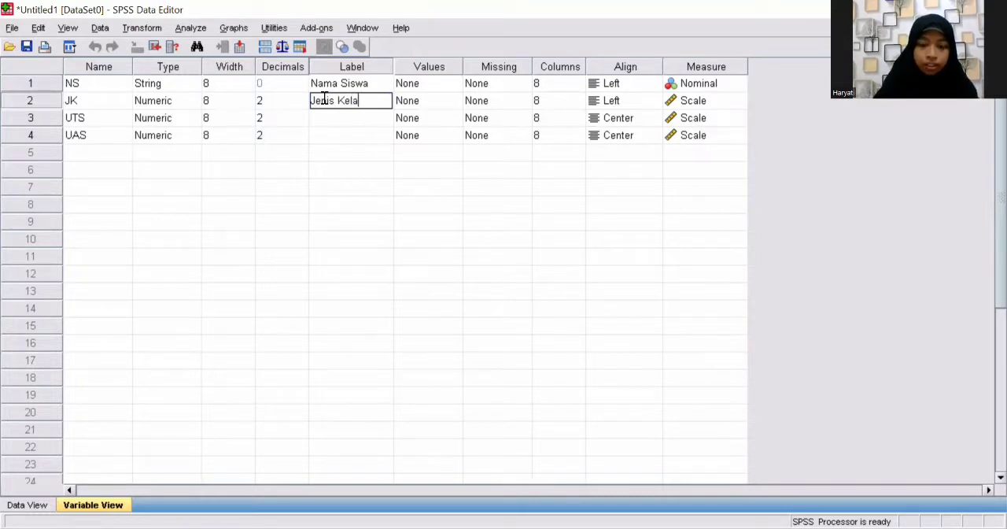
pyautogui.write('min')
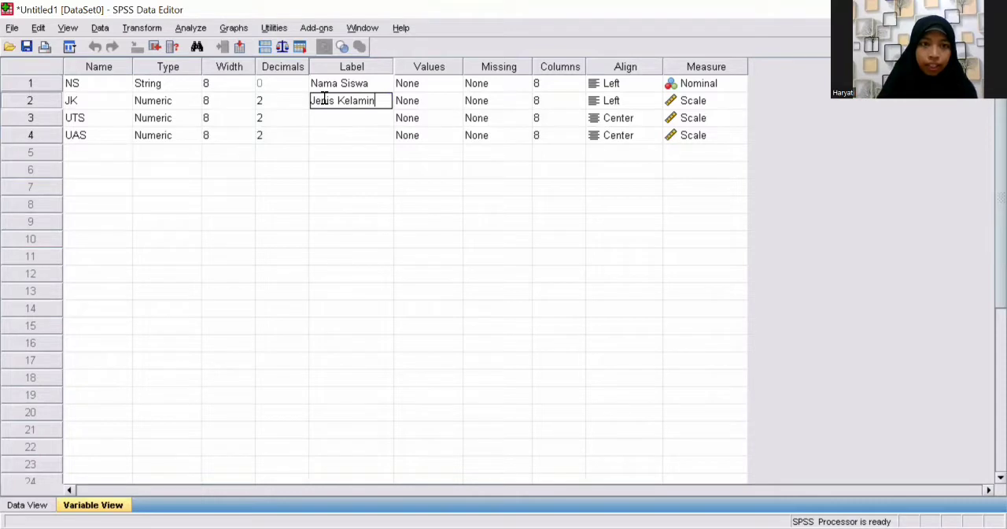
# Step: Give the UTS variable the label "Nilai UTS"
pyautogui.click(316, 119)
pyautogui.write('N')
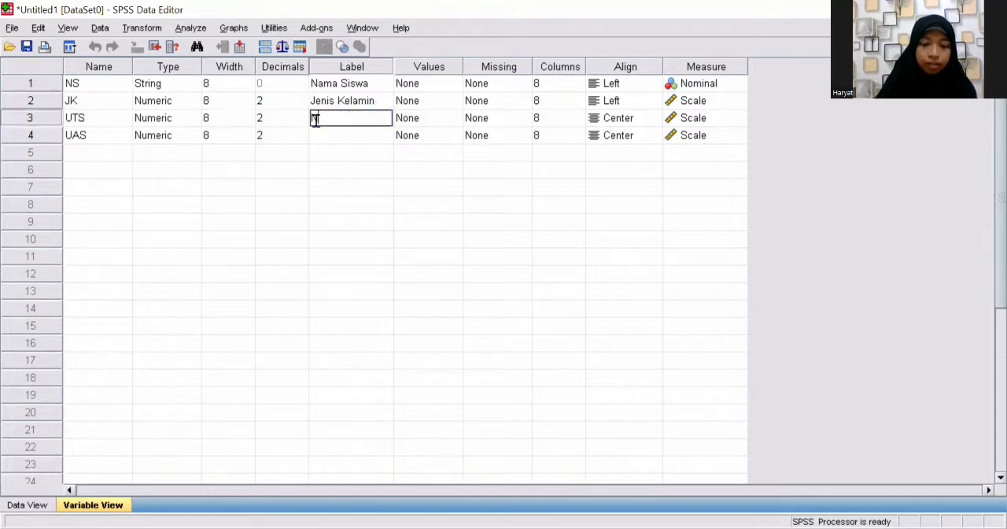
pyautogui.write('ilai UTS')
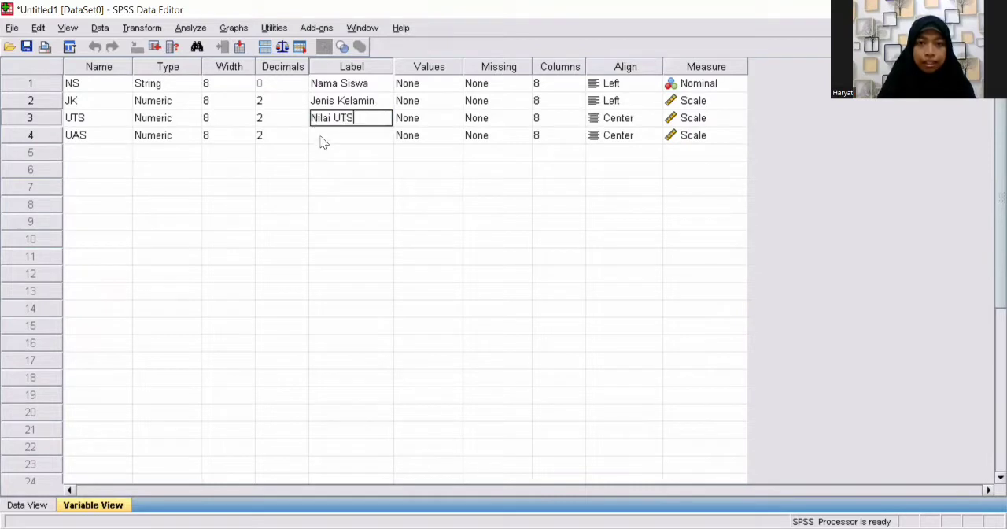
# Step: Give the UAS variable the label "Nilai UAS"
pyautogui.click(319, 137)
pyautogui.write('n')
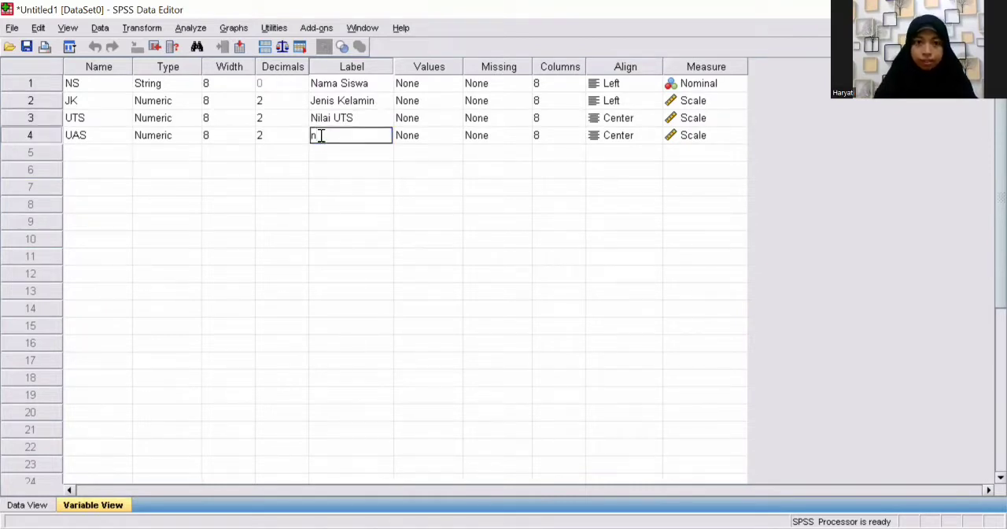
pyautogui.press('BackSpace')
pyautogui.write('N')
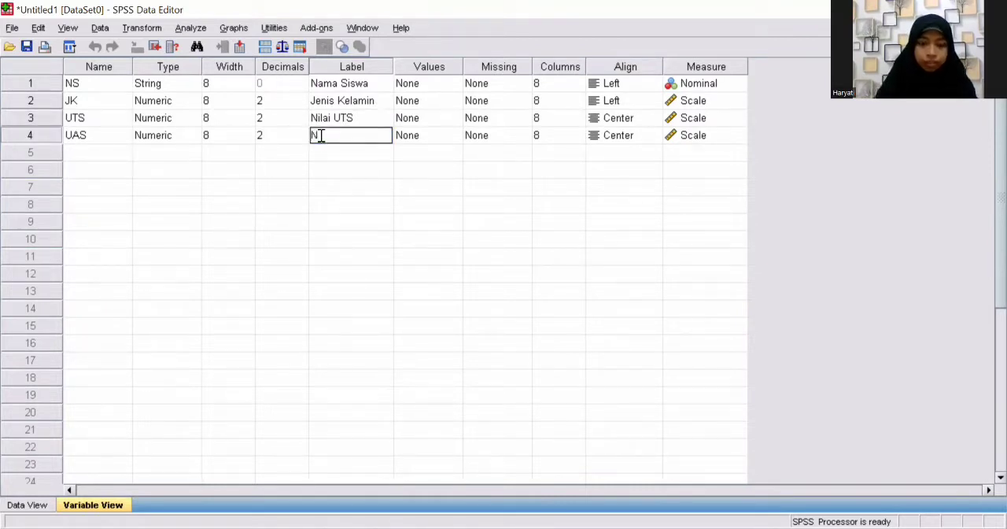
pyautogui.write('ilai U')
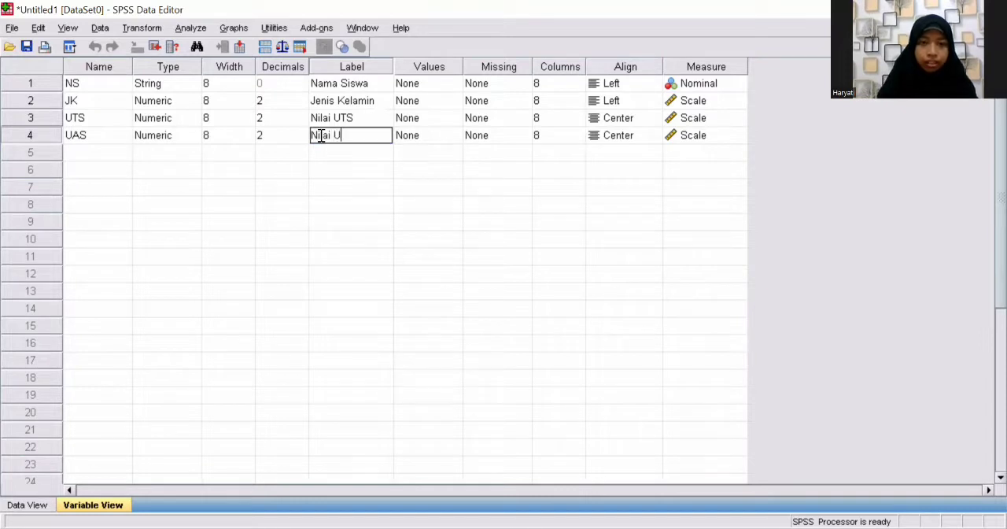
pyautogui.write('AS')
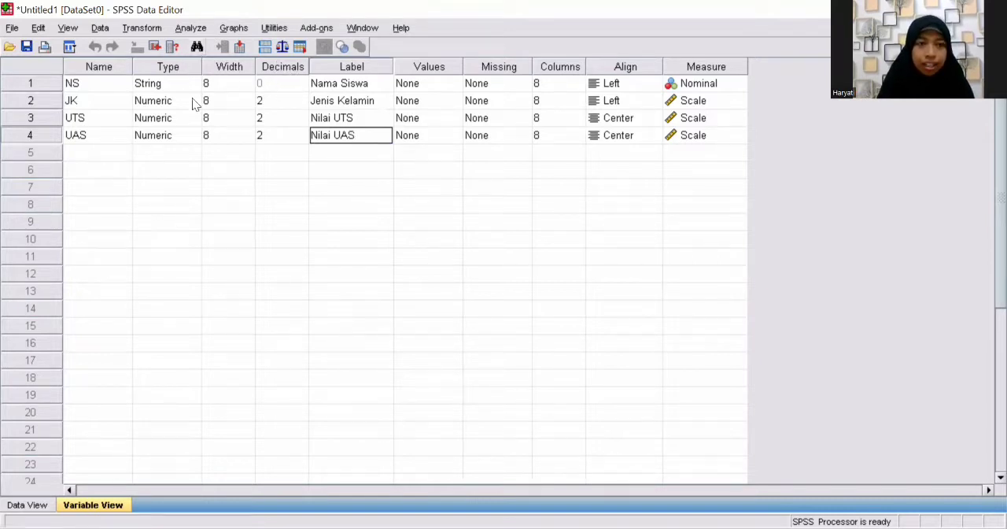
# Step: Set the decimals of the JK, UTS and UAS variables to 0
pyautogui.click(281, 100)
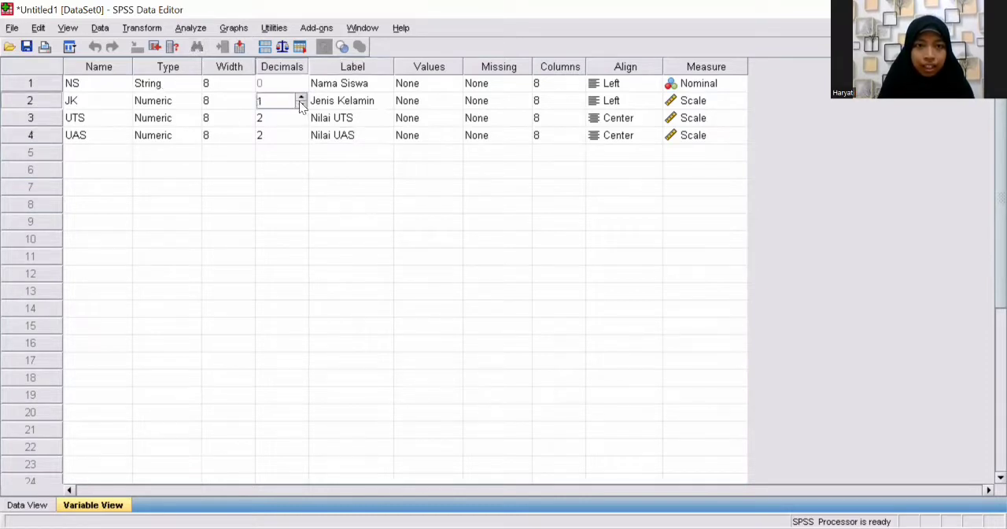
pyautogui.click(301, 105)
pyautogui.click(286, 117)
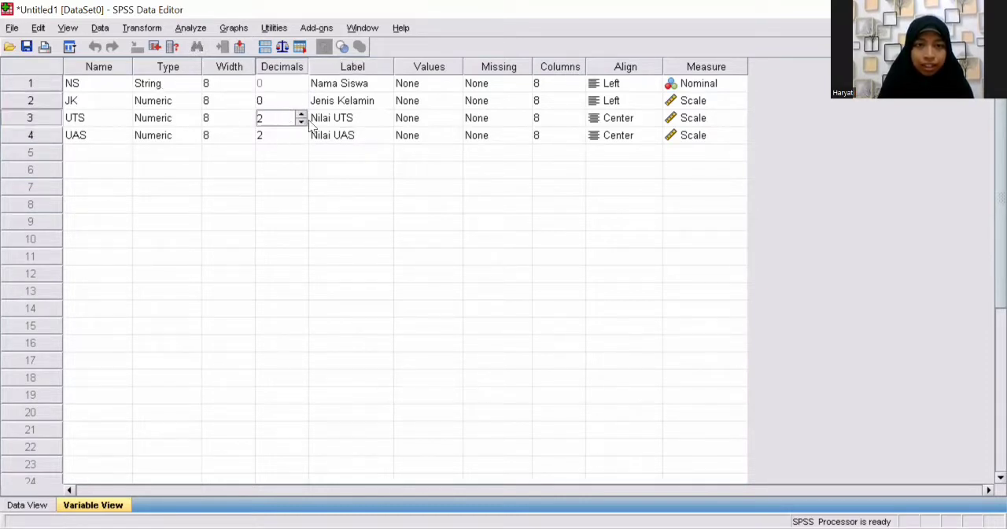
pyautogui.click(301, 123)
pyautogui.click(296, 135)
pyautogui.click(300, 132)
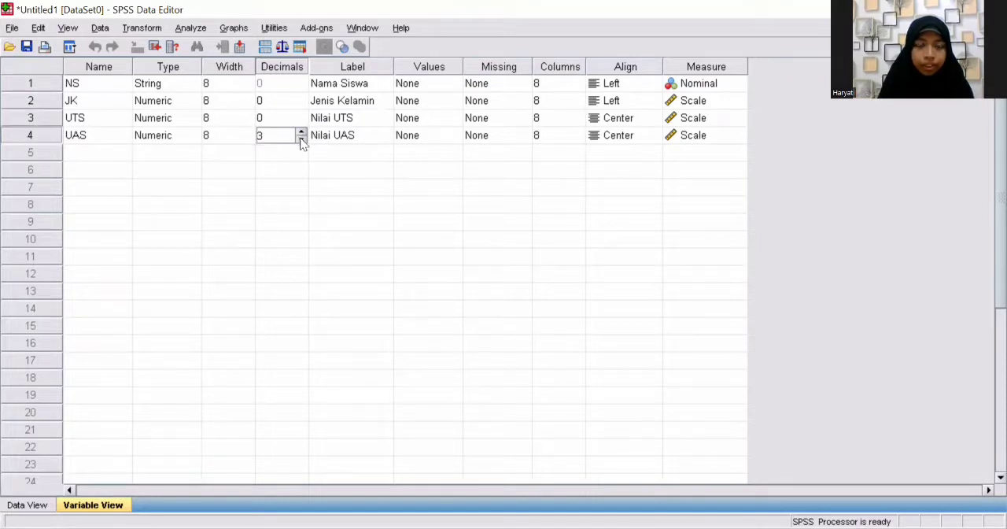
pyautogui.click(301, 139)
pyautogui.click(301, 139)
pyautogui.click(302, 140)
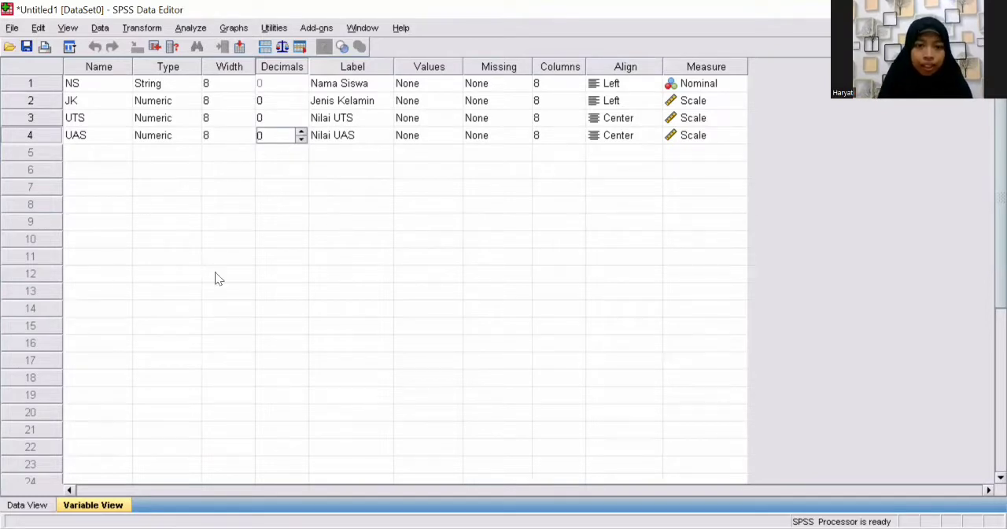
# Step: Switch to the data sheet and enter the first student's name in row 1 of the NS column
pyautogui.click(26, 506)
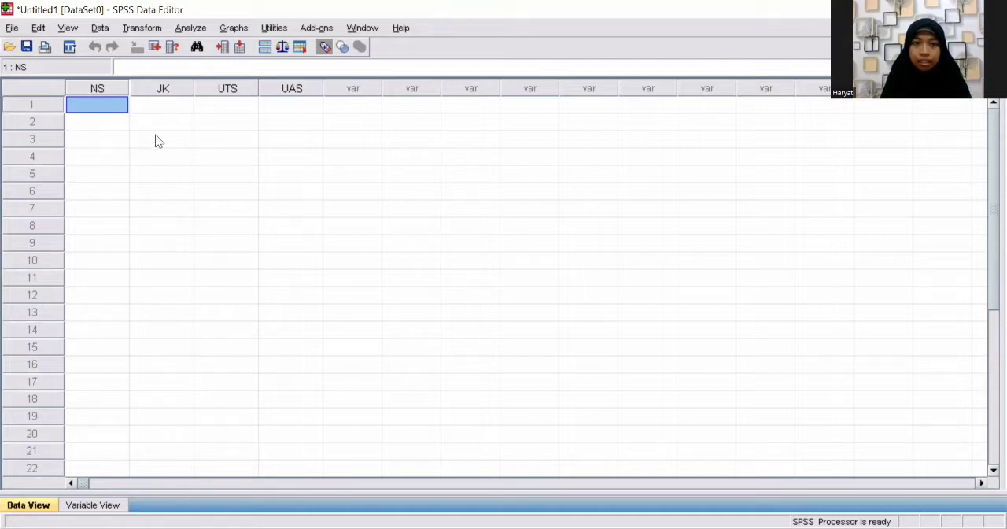
pyautogui.doubleClick(92, 106)
pyautogui.write('a')
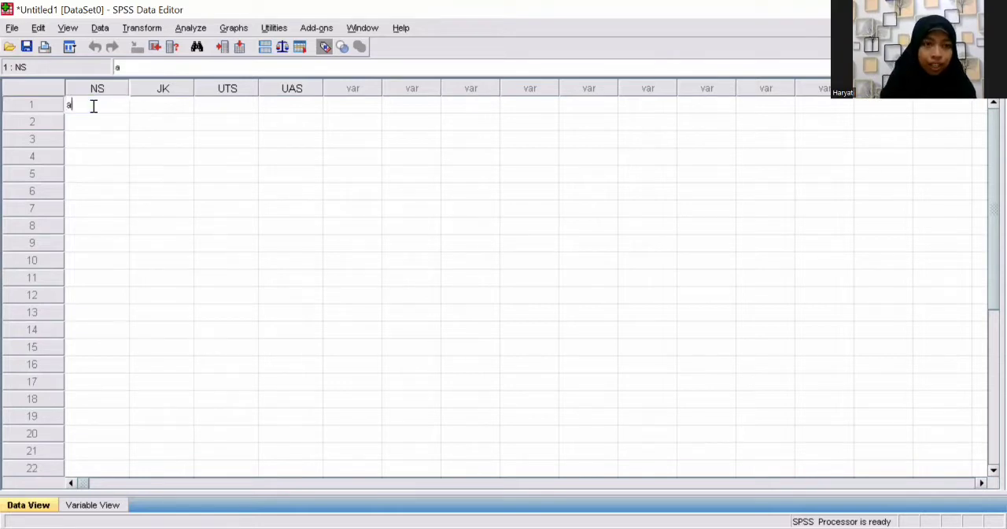
pyautogui.press('BackSpace')
pyautogui.write('An')
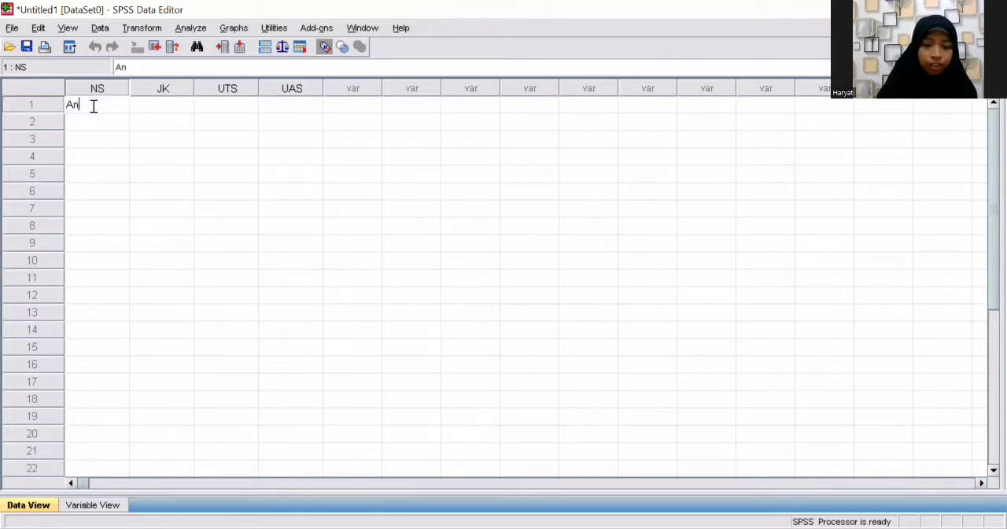
pyautogui.write('di')
pyautogui.press('BackSpace')
pyautogui.write('i')
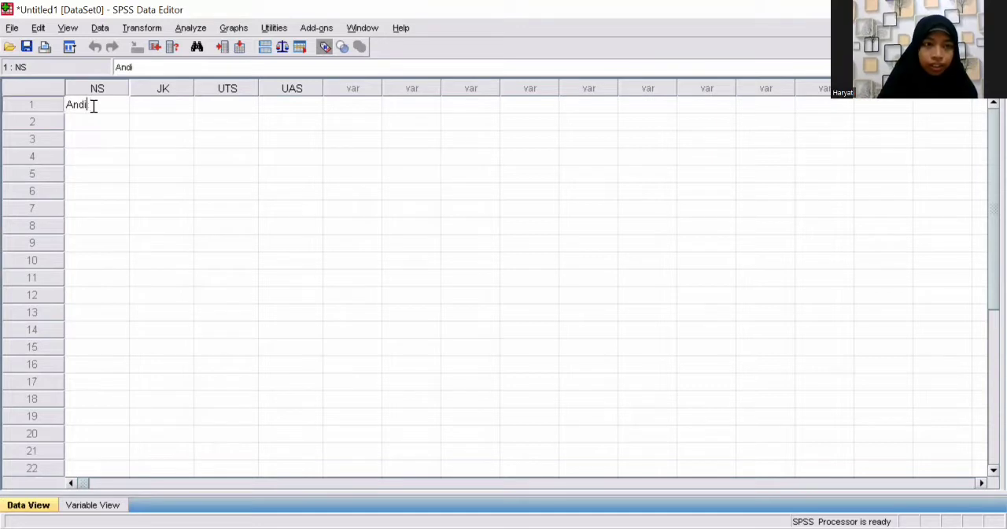
# Step: Enter the second and third students' names in rows 2 and 3 of the NS column
pyautogui.click(89, 121)
pyautogui.write('A')
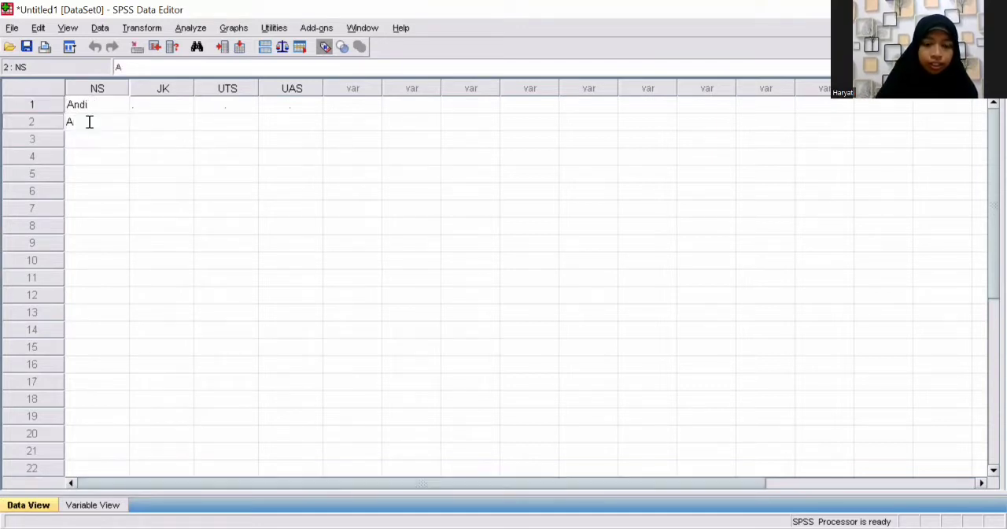
pyautogui.write('ni')
pyautogui.click(86, 137)
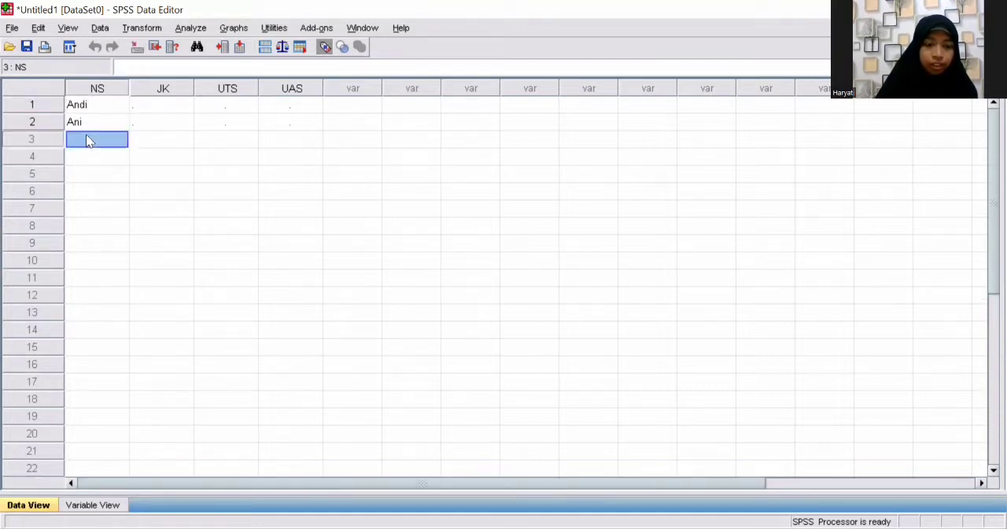
pyautogui.click(87, 139)
pyautogui.write('B')
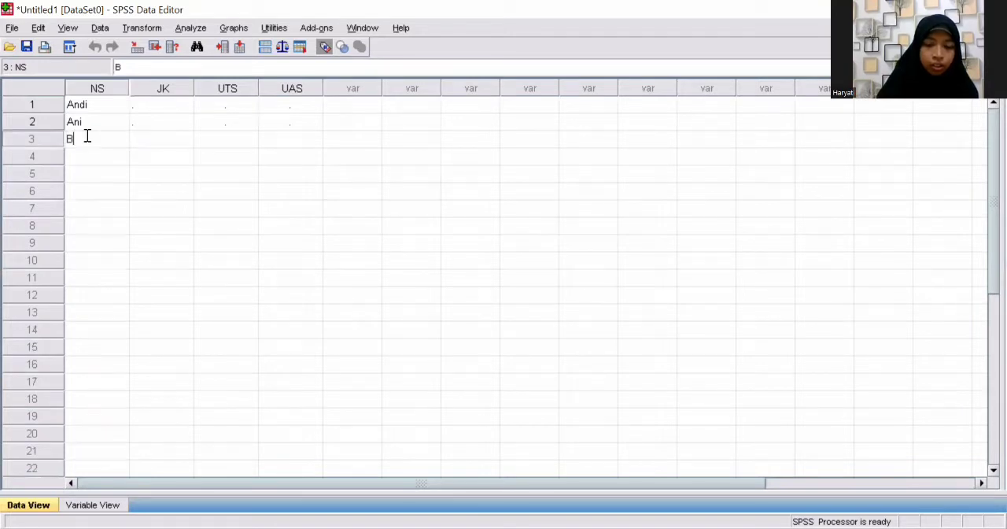
pyautogui.write('oni')
pyautogui.press('Return')
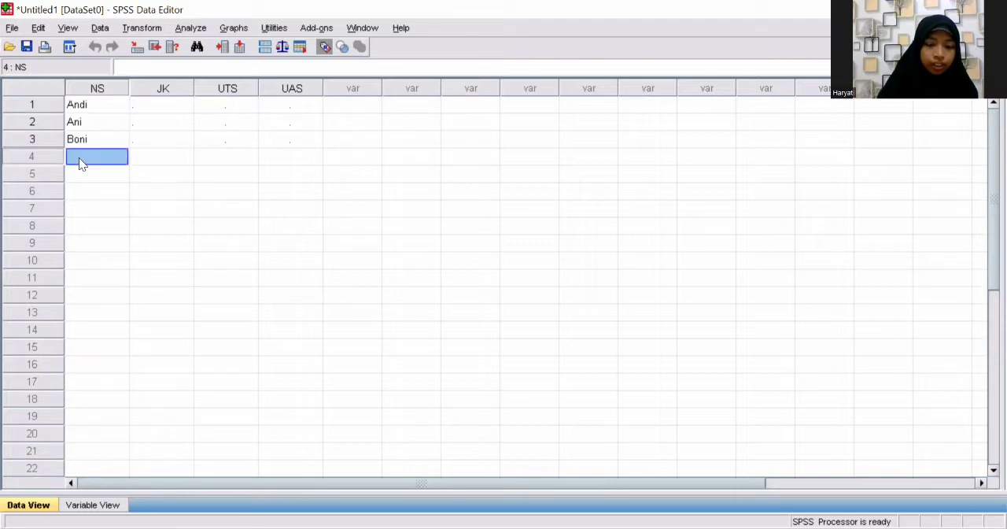
# Step: Enter the next three students' names in rows 4 to 6 of the NS column
pyautogui.click(78, 157)
pyautogui.write('Cica')
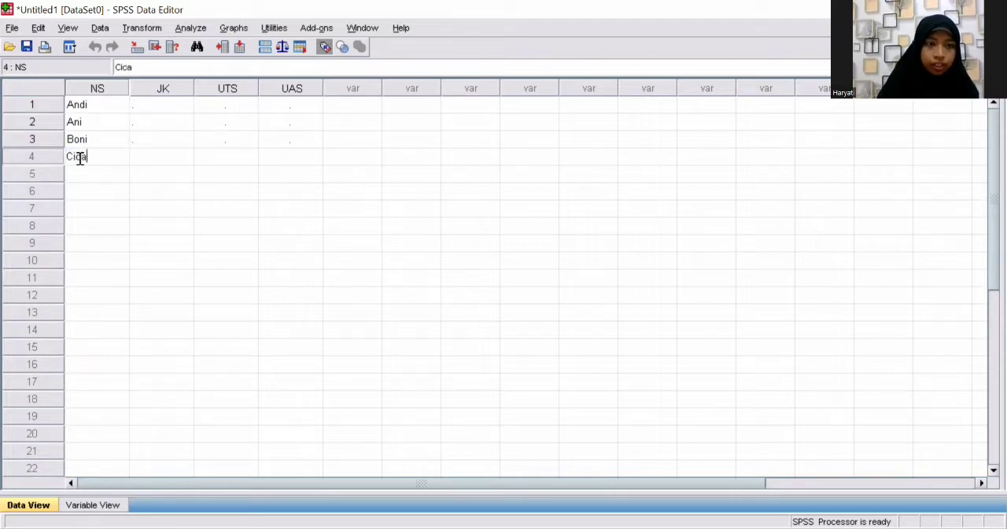
pyautogui.press('Return')
pyautogui.click(79, 172)
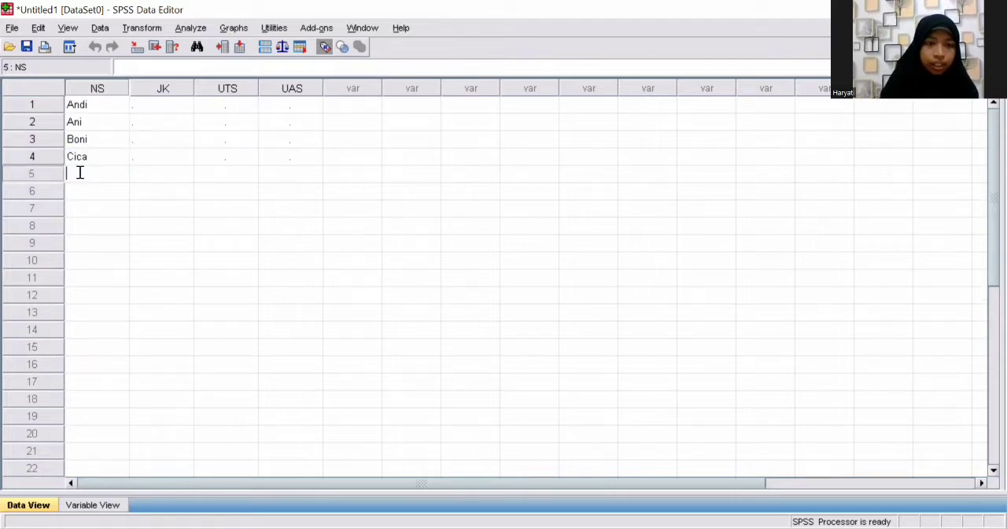
pyautogui.write('Dina')
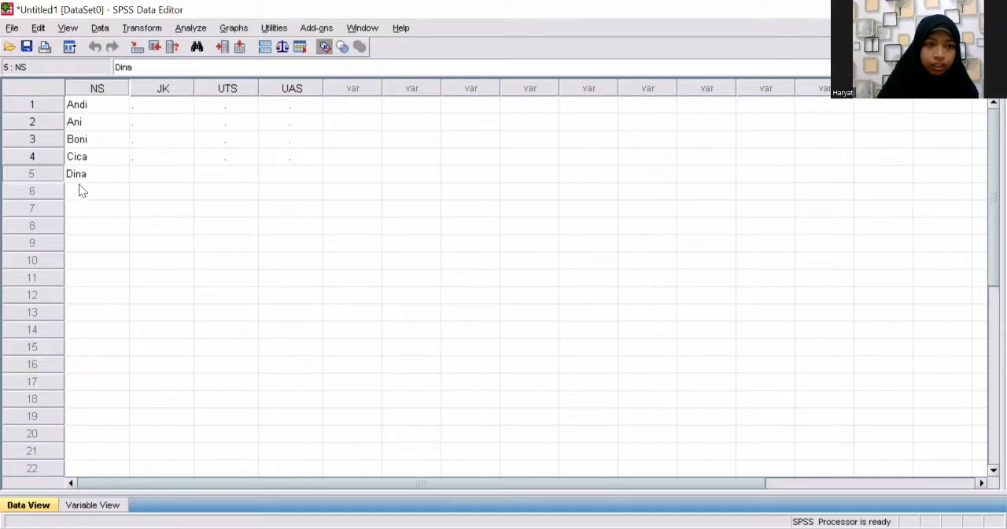
pyautogui.press('Return')
pyautogui.write('Doni')
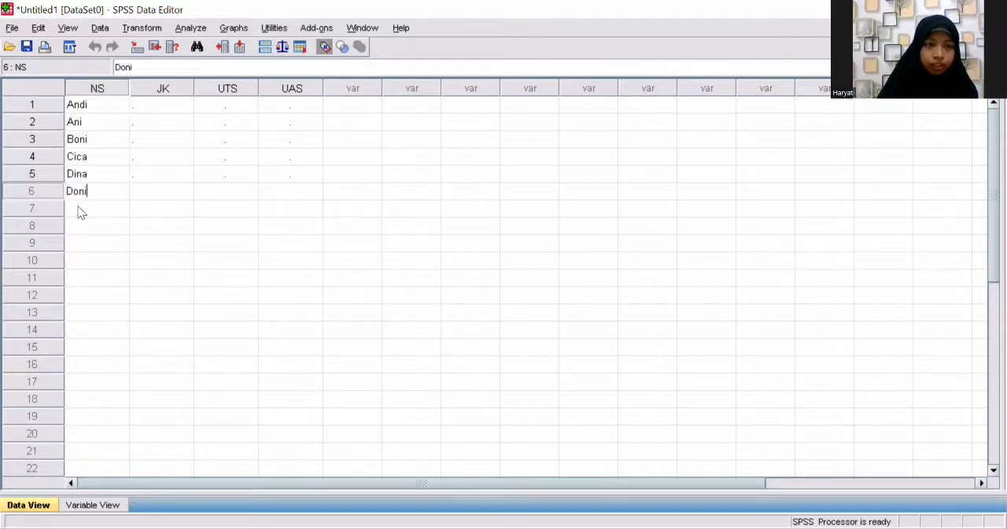
# Step: Enter the seventh and eighth students' names in rows 7 and 8 of the NS column
pyautogui.click(81, 210)
pyautogui.click(78, 208)
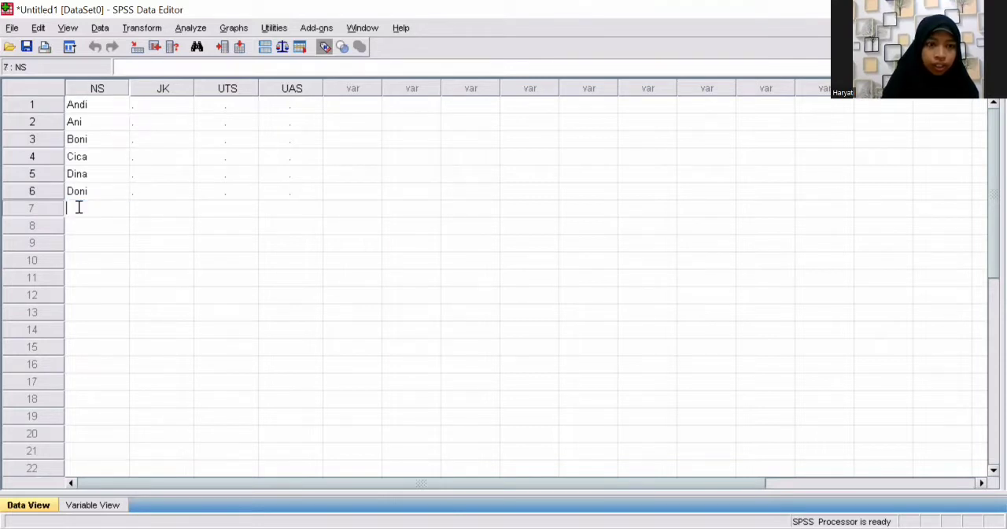
pyautogui.write('E')
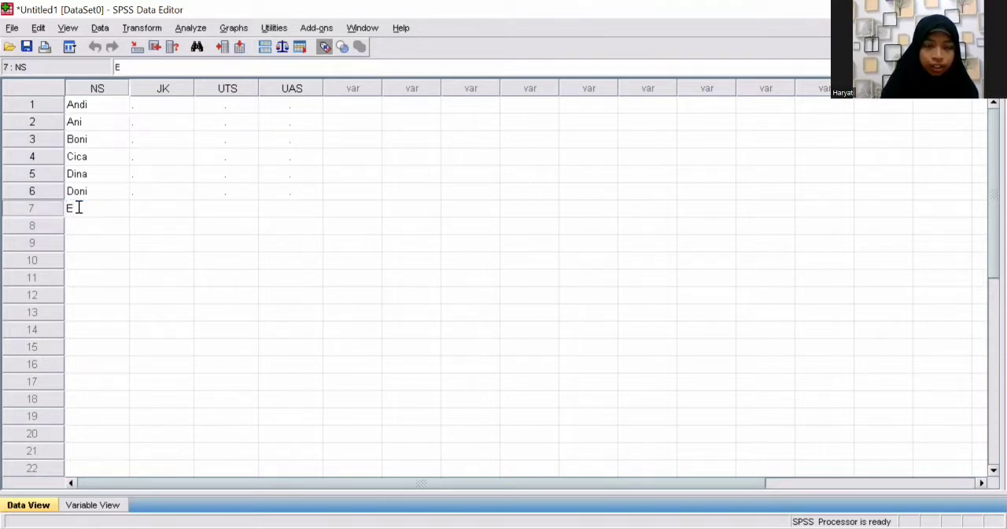
pyautogui.write('r')
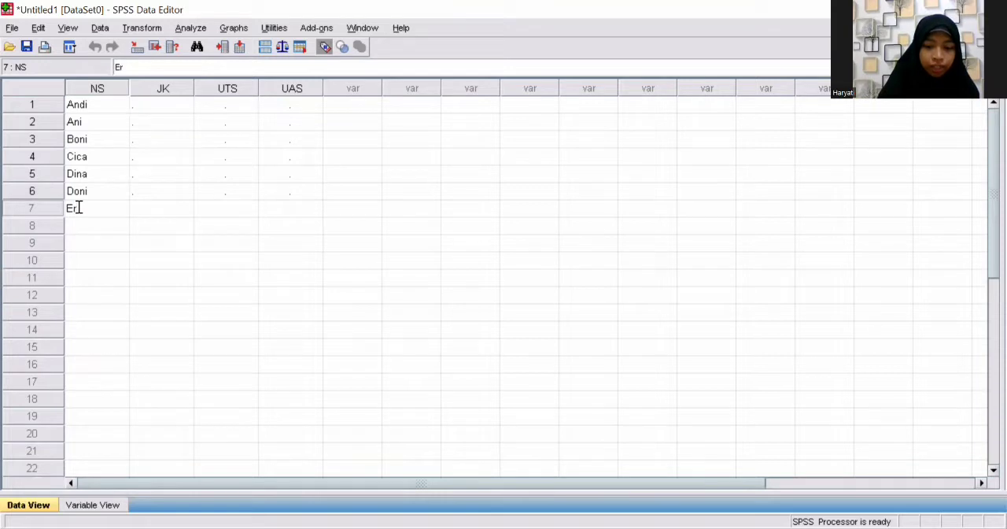
pyautogui.write('mi')
pyautogui.click(84, 231)
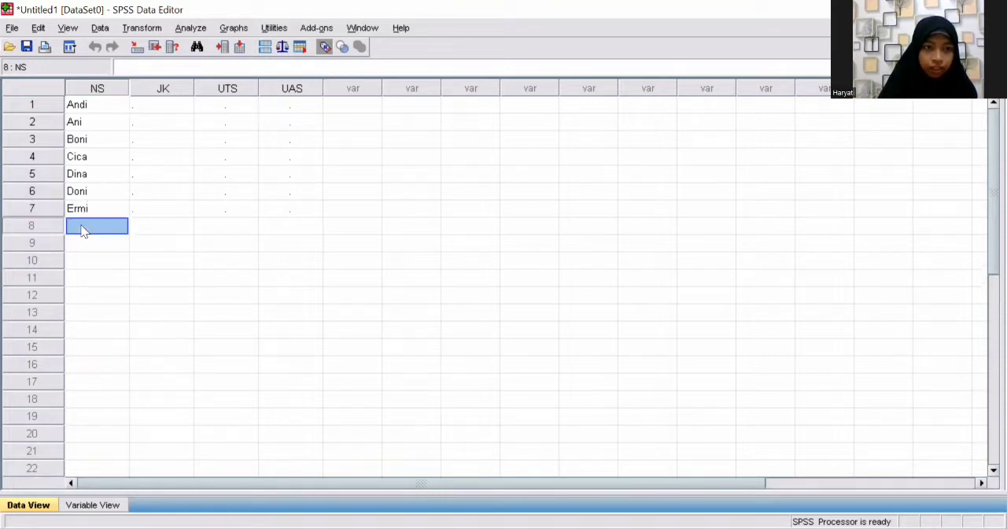
pyautogui.write('Joni')
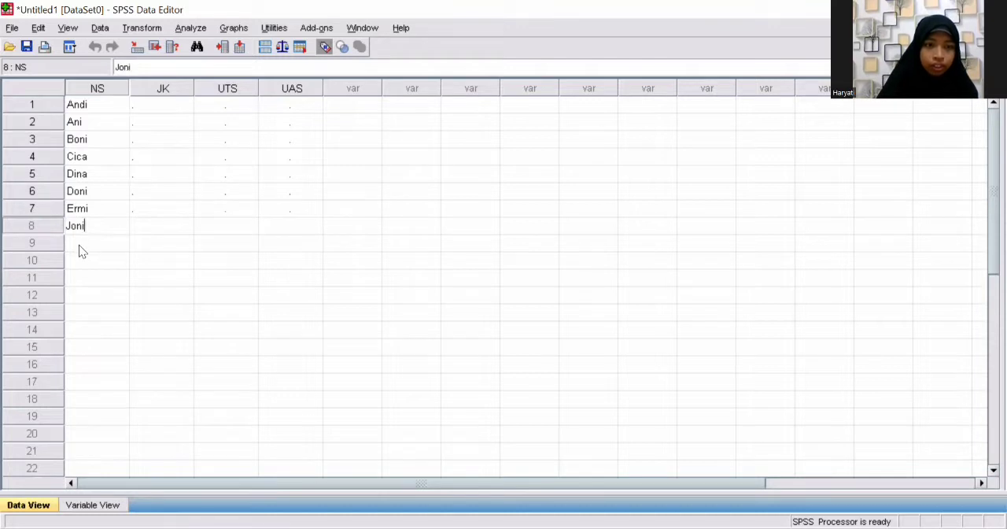
# Step: Enter the last two students' names in rows 9 and 10 of the NS column
pyautogui.click(79, 245)
pyautogui.write('kinan')
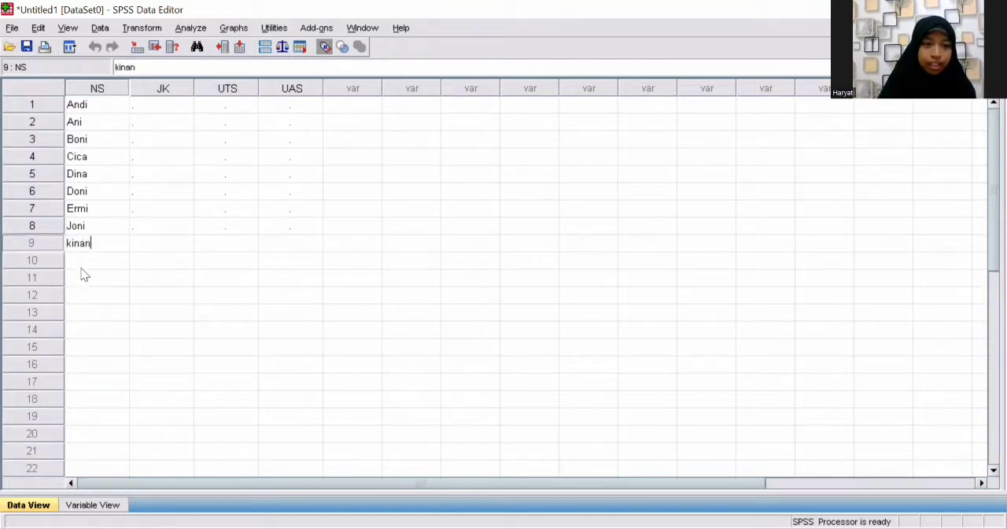
pyautogui.click(81, 261)
pyautogui.click(83, 263)
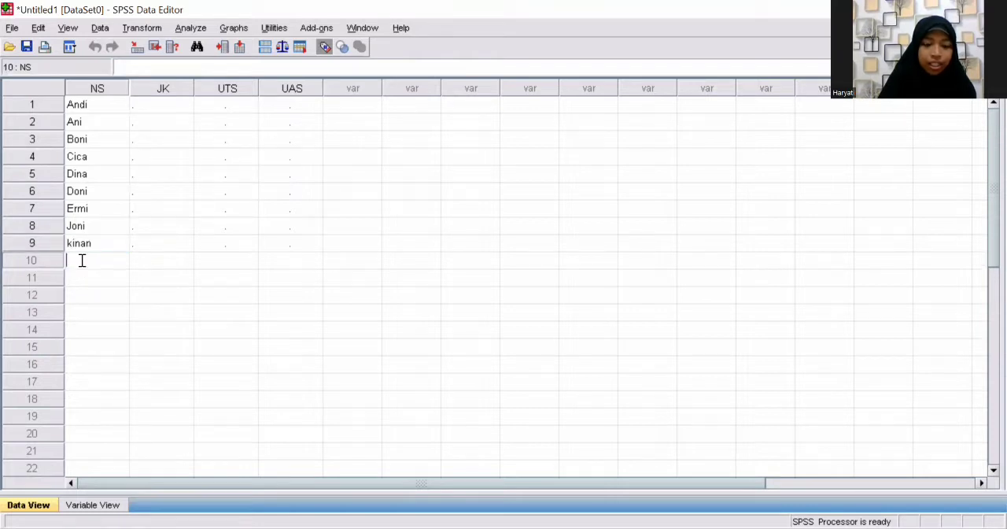
pyautogui.write('N')
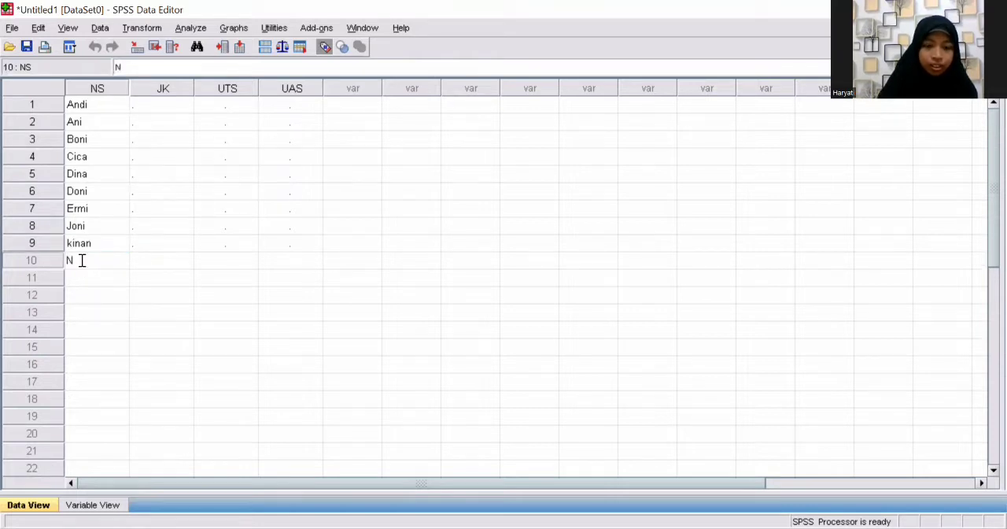
pyautogui.write('ino')
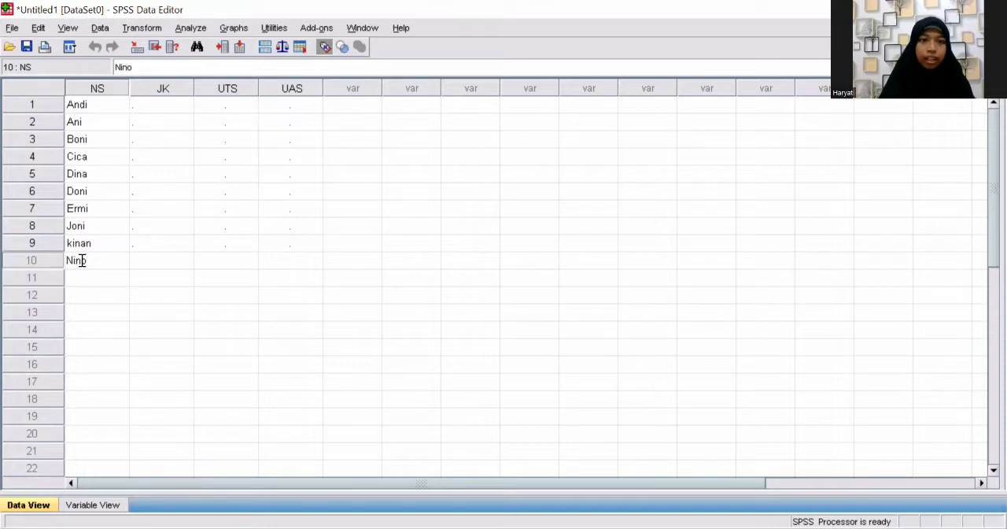
# Step: Enter the gender codes 1, 2 and 1 in rows 1 to 3 of the JK column
pyautogui.click(168, 109)
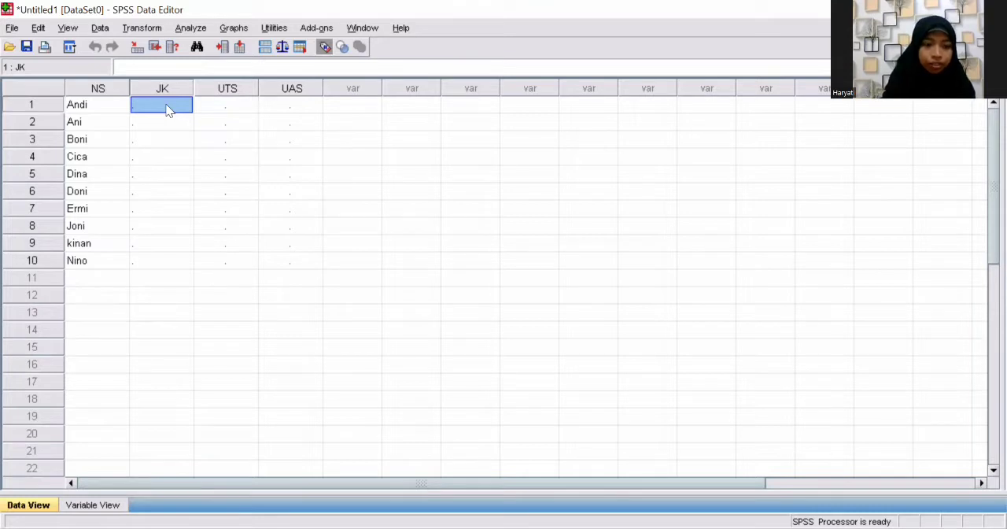
pyautogui.write('1')
pyautogui.click(159, 126)
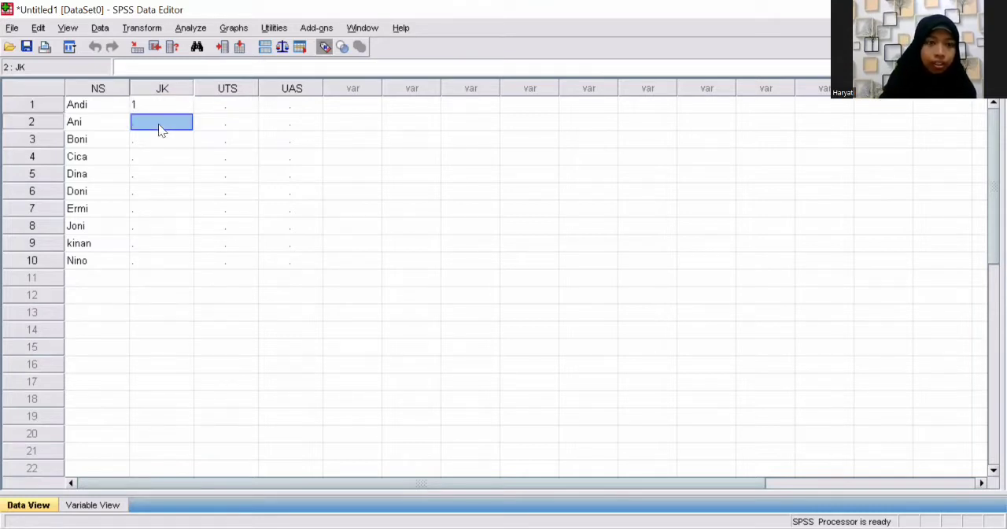
pyautogui.write('2')
pyautogui.click(156, 139)
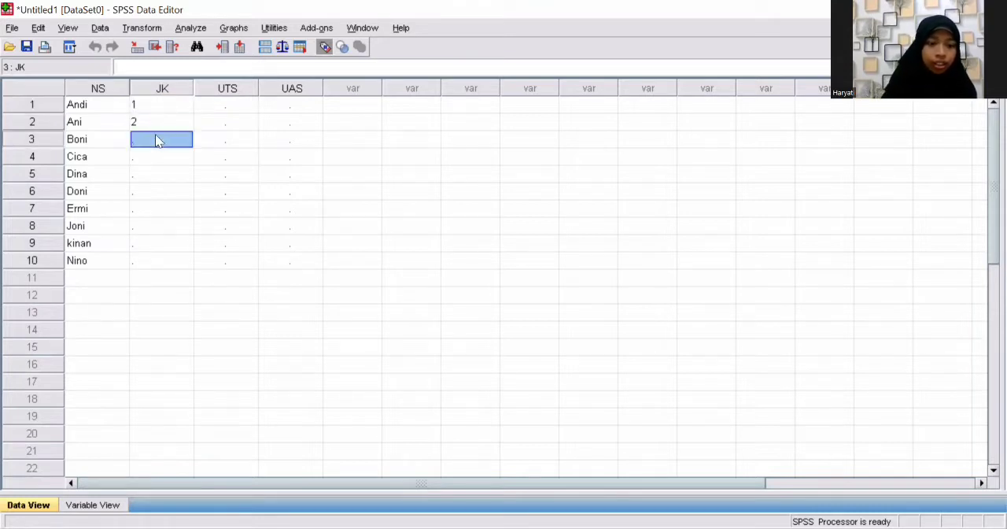
pyautogui.write('2')
pyautogui.press('BackSpace')
pyautogui.write('1')
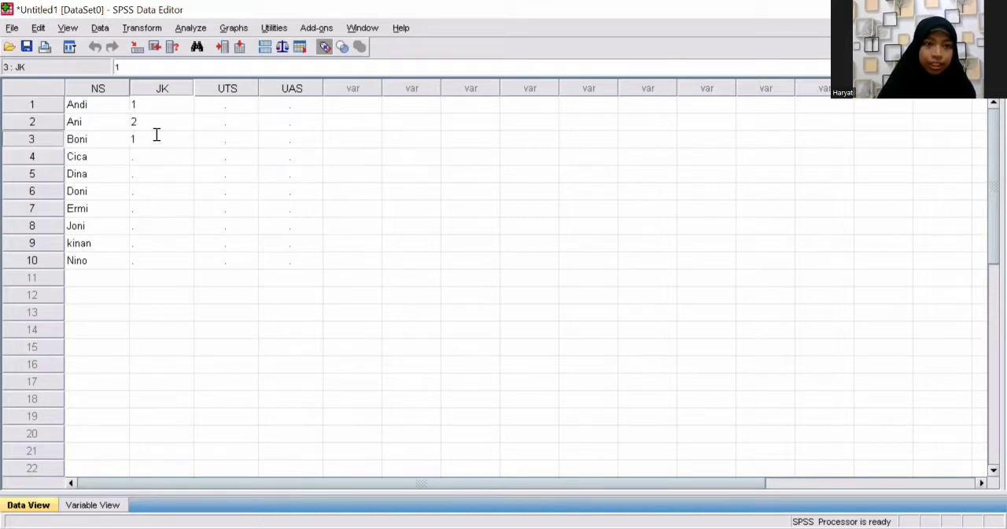
# Step: Enter the gender code 2 in rows 4 and 5 of the JK column
pyautogui.click(151, 161)
pyautogui.write('2')
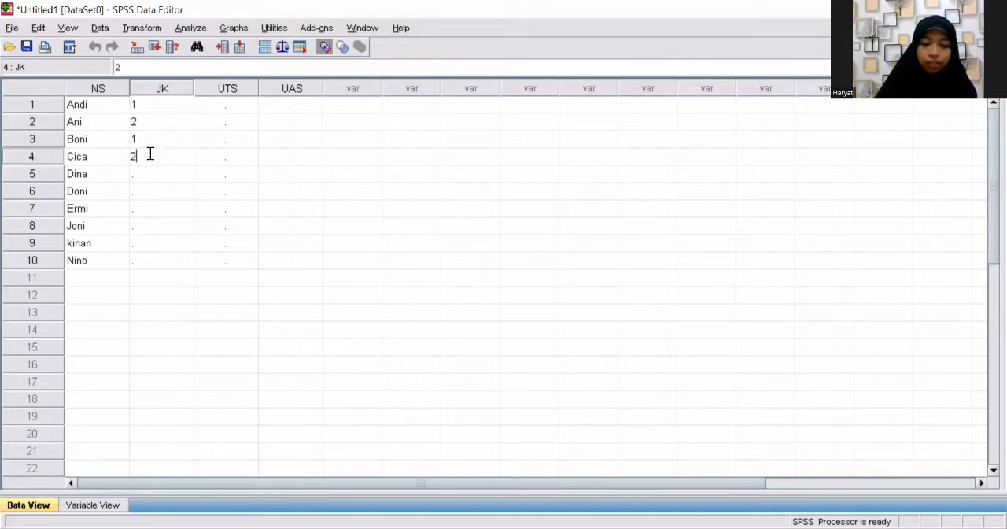
pyautogui.press('Return')
pyautogui.write('2')
pyautogui.press('Return')
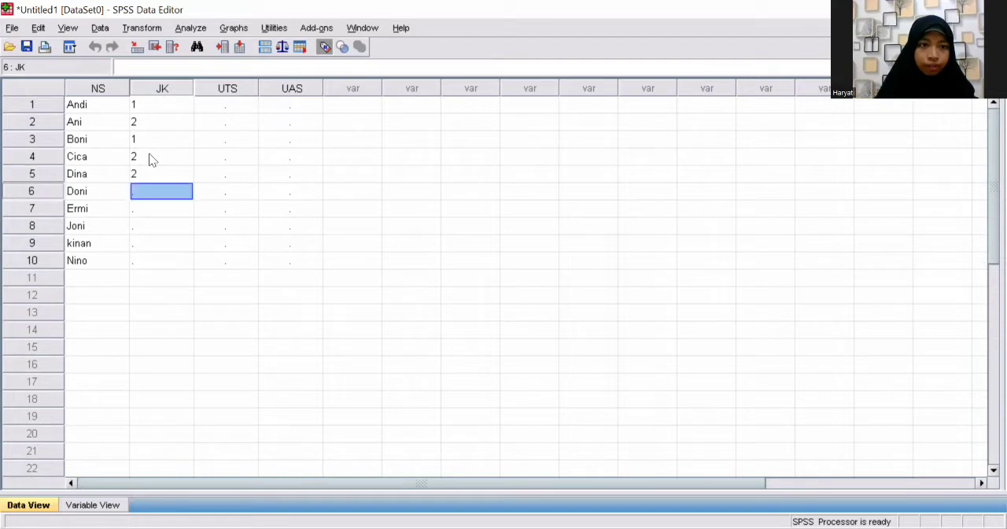
# Step: Enter the gender codes 1, 2, 1, 1 and 1 in rows 6 to 10 of the JK column
pyautogui.write('1')
pyautogui.press('Return')
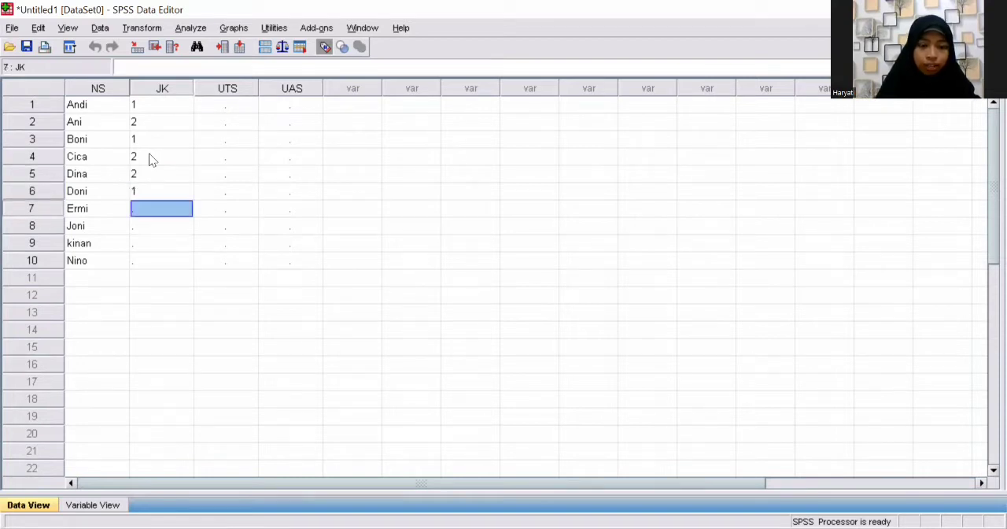
pyautogui.write('2')
pyautogui.press('Return')
pyautogui.press('Return')
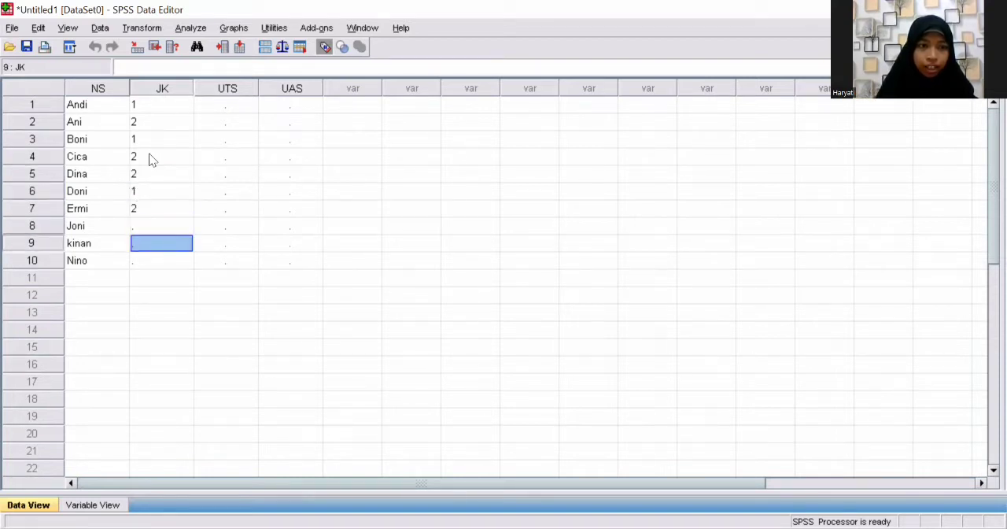
pyautogui.press('Up')
pyautogui.write('1')
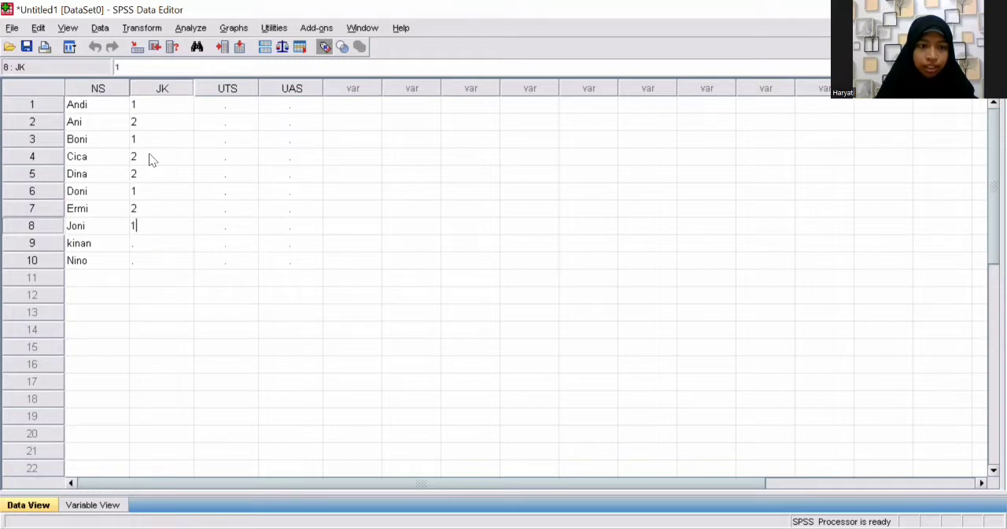
pyautogui.press('Return')
pyautogui.write('1')
pyautogui.press('Return')
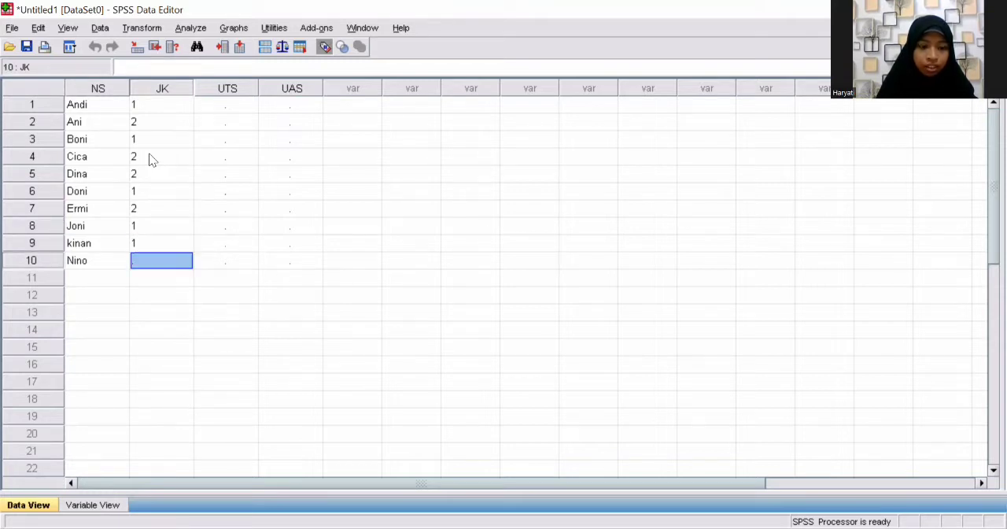
pyautogui.write('1')
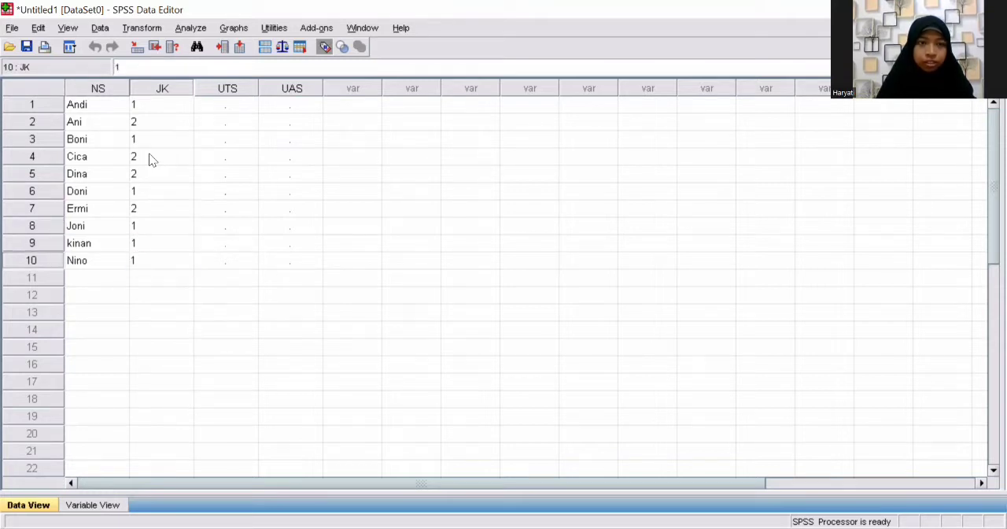
# Step: Enter the scores 65, 60 and 70 in rows 1 to 3 of the UTS column
pyautogui.click(233, 105)
pyautogui.write('65')
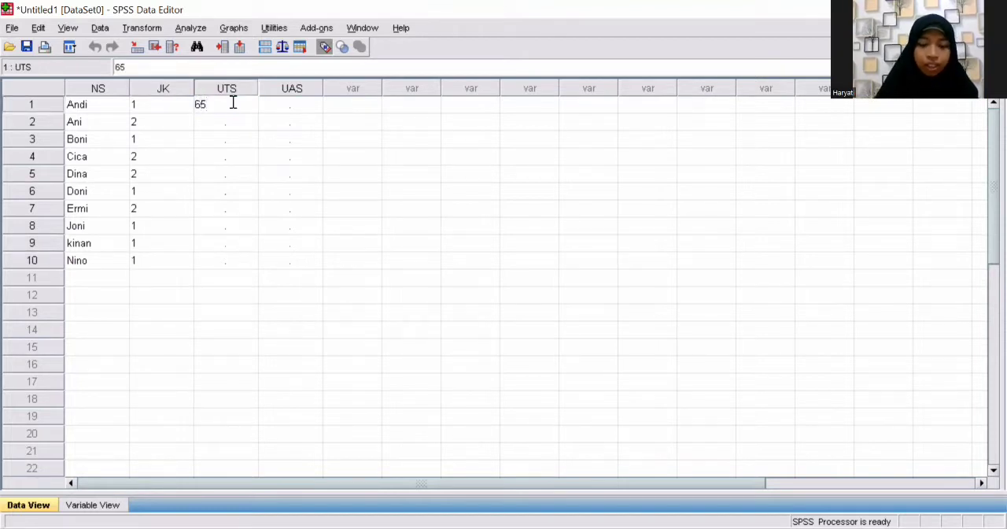
pyautogui.press('Return')
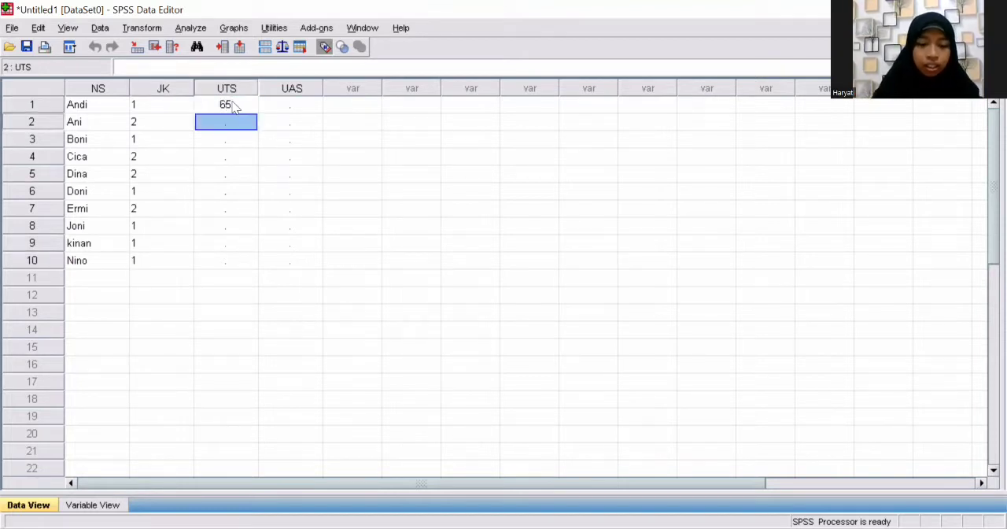
pyautogui.write('60')
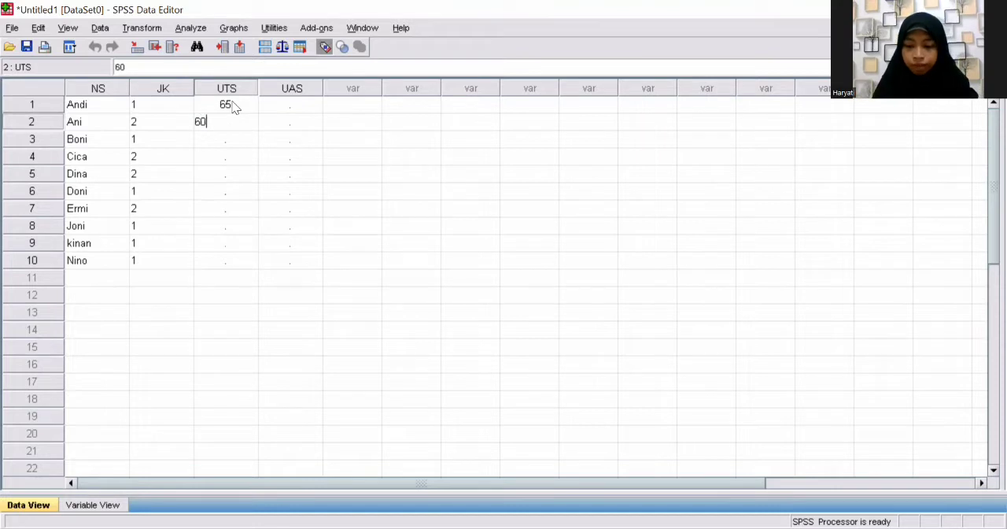
pyautogui.press('Return')
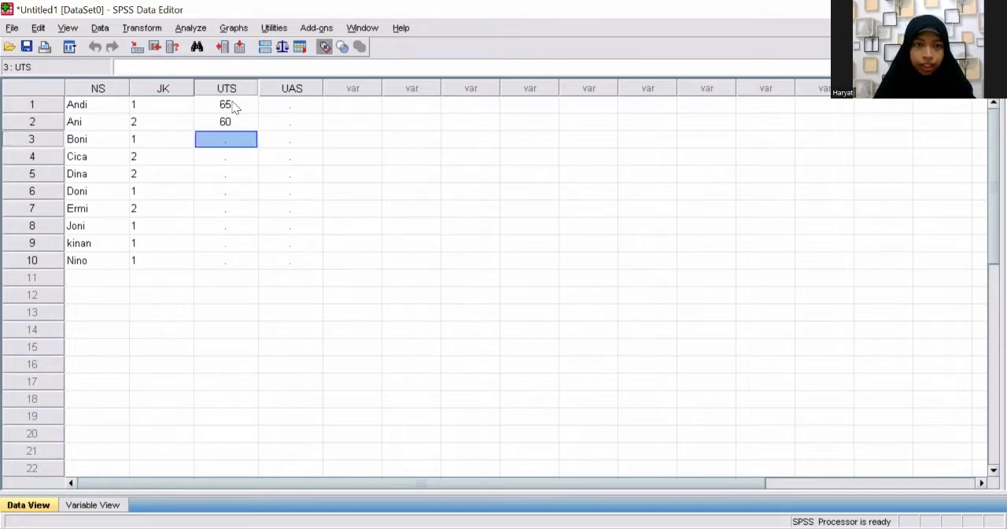
pyautogui.write('70')
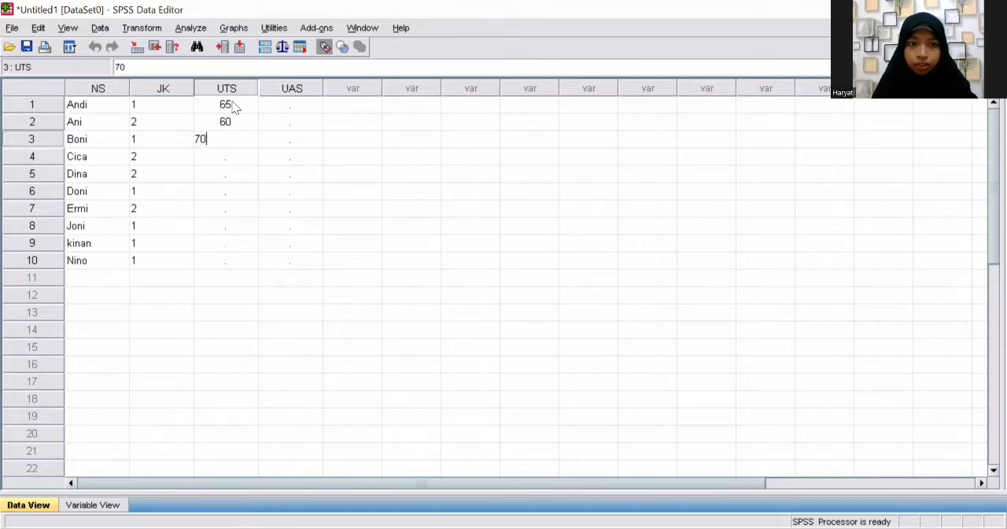
pyautogui.press('Return')
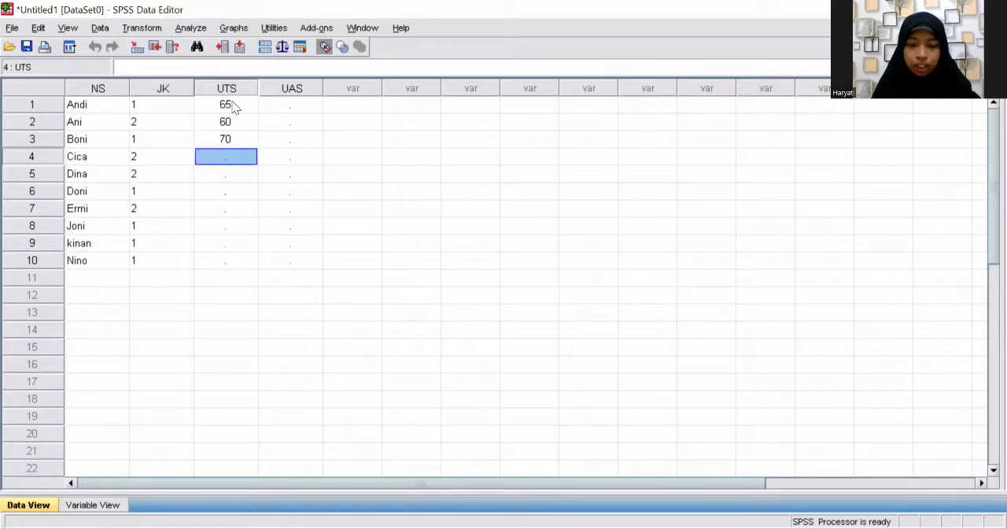
# Step: Enter the scores 80, 65 and 85 in rows 4 to 6 of the UTS column
pyautogui.write('80')
pyautogui.press('Return')
pyautogui.write('6')
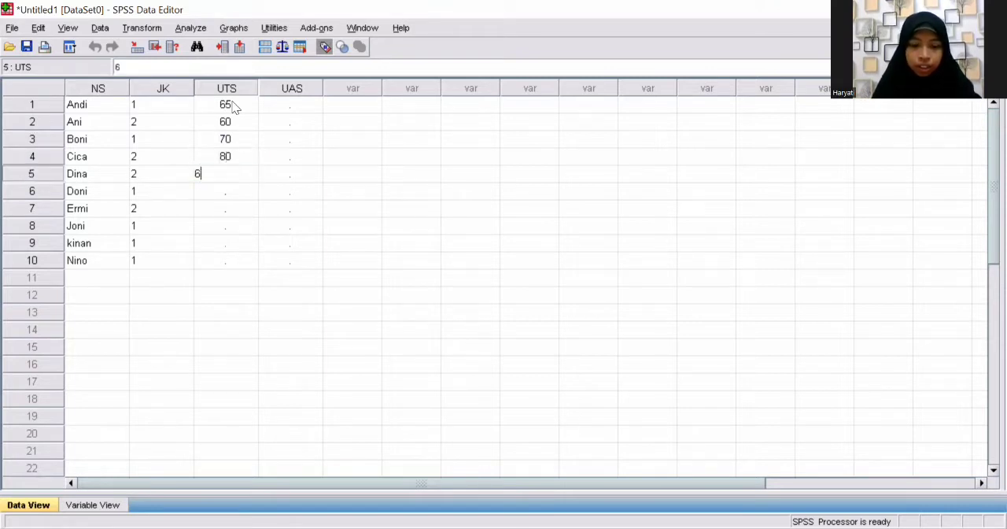
pyautogui.write('5')
pyautogui.press('Return')
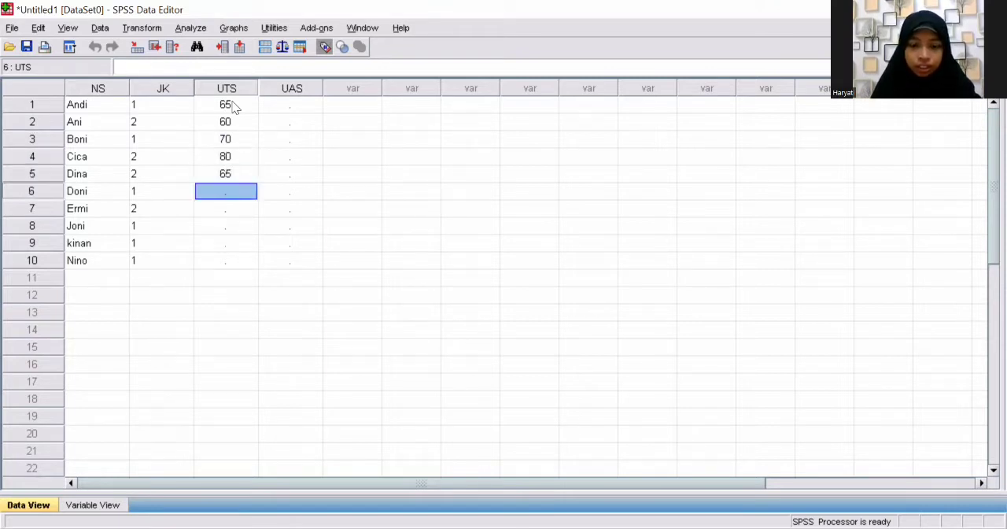
pyautogui.write('85')
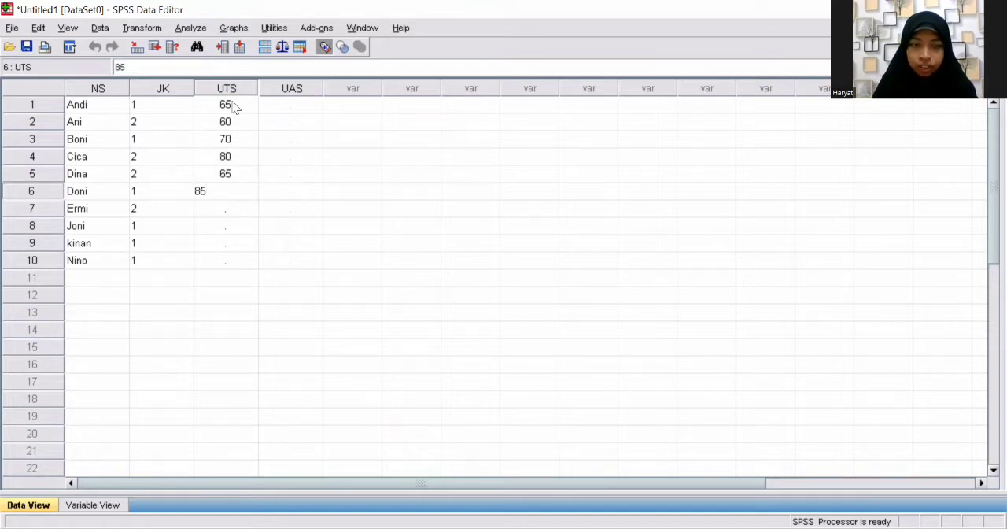
pyautogui.press('Return')
# Step: Enter the scores 65, 70, 55 and 50 in rows 7 to 10 of the UTS column
pyautogui.write('65')
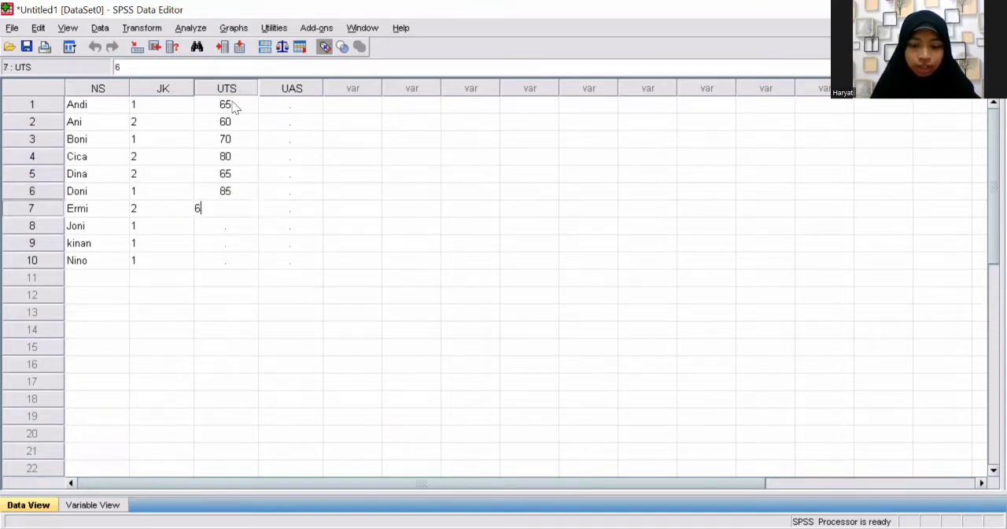
pyautogui.press('Return')
pyautogui.write('70')
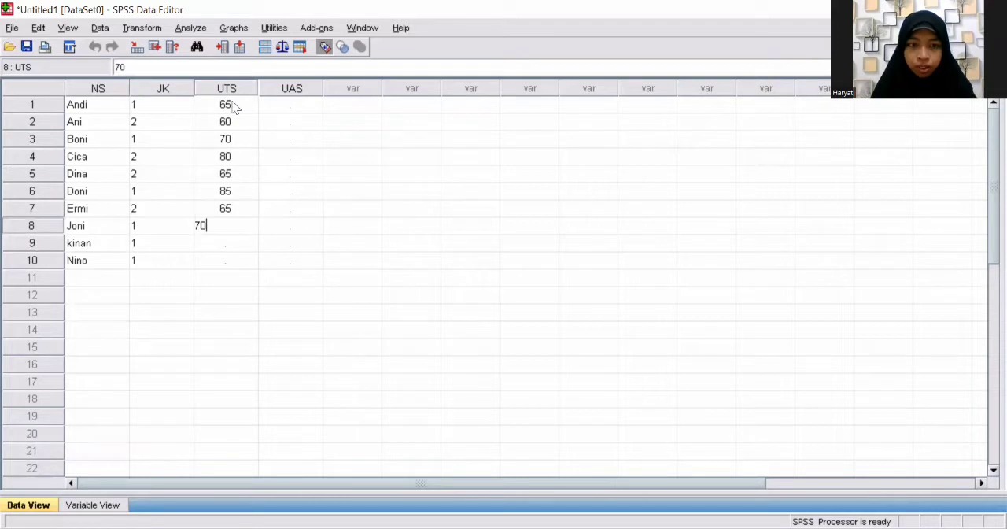
pyautogui.press('Return')
pyautogui.write('55')
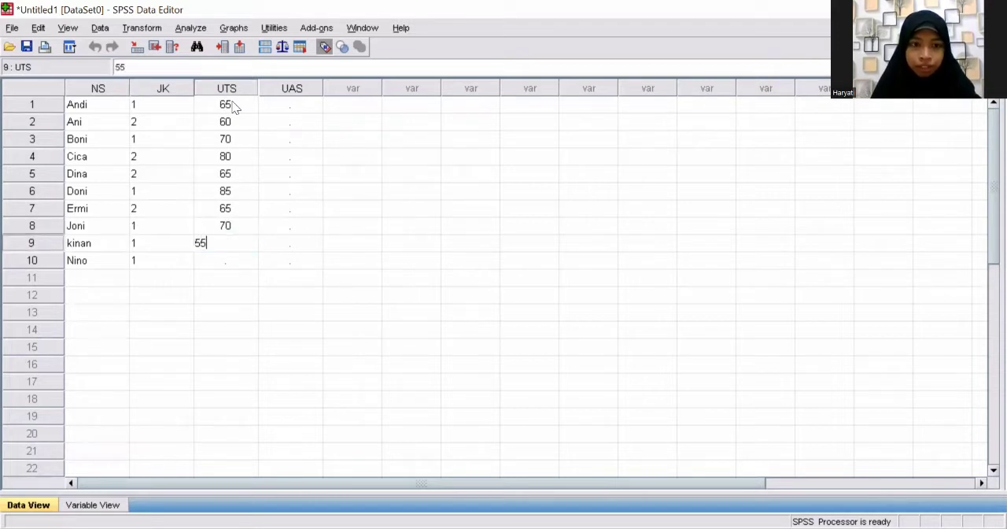
pyautogui.press('Return')
pyautogui.write('50')
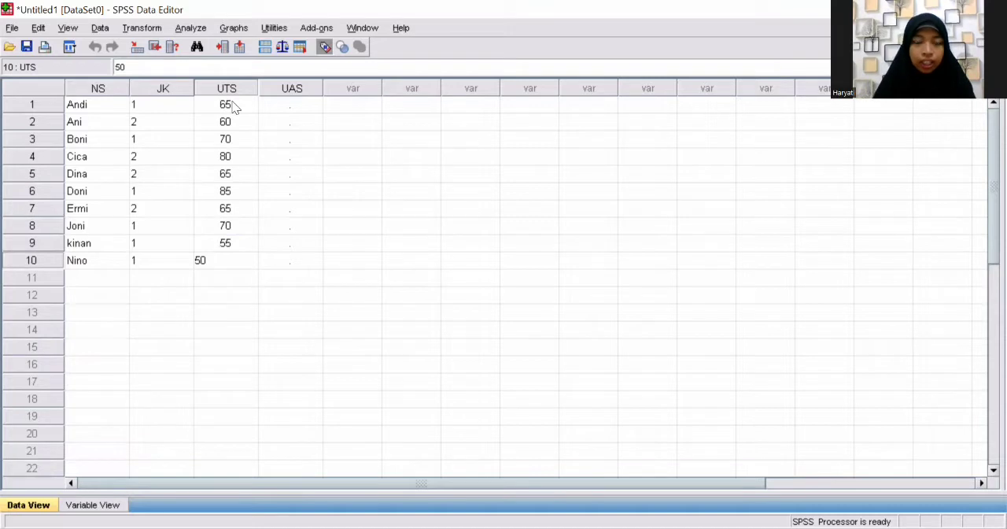
# Step: Enter the scores 65, 75 and 80 in rows 1 to 3 of the UAS column
pyautogui.click(297, 105)
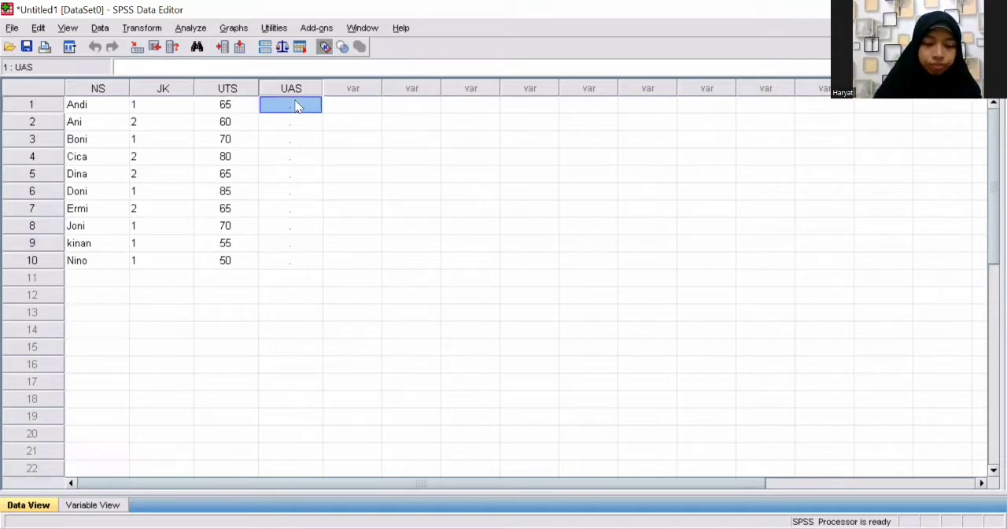
pyautogui.write('65')
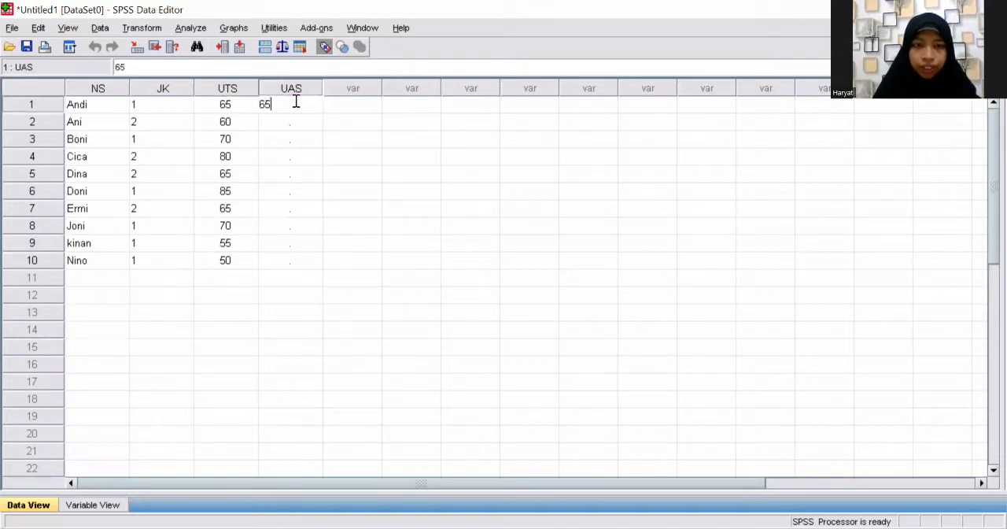
pyautogui.press('Return')
pyautogui.write('75')
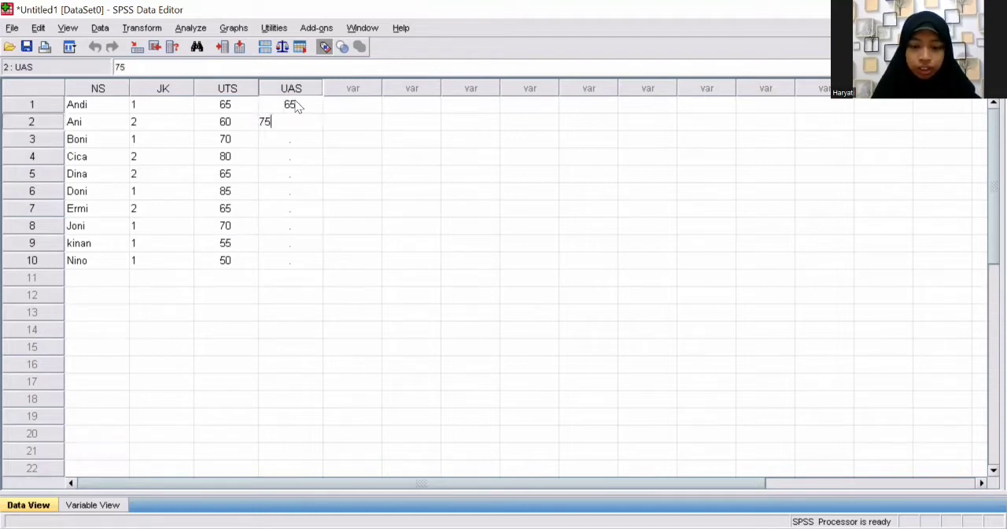
pyautogui.press('Return')
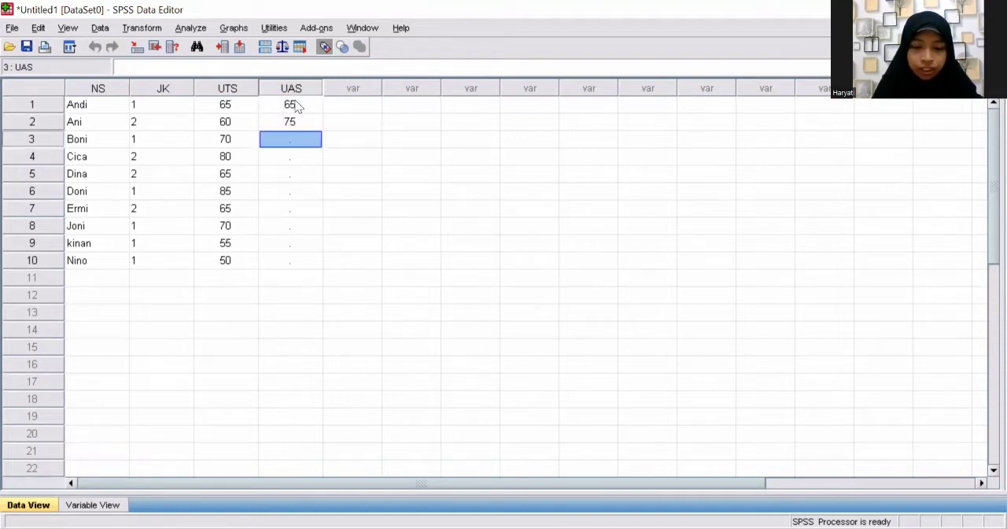
pyautogui.write('80')
pyautogui.press('Return')
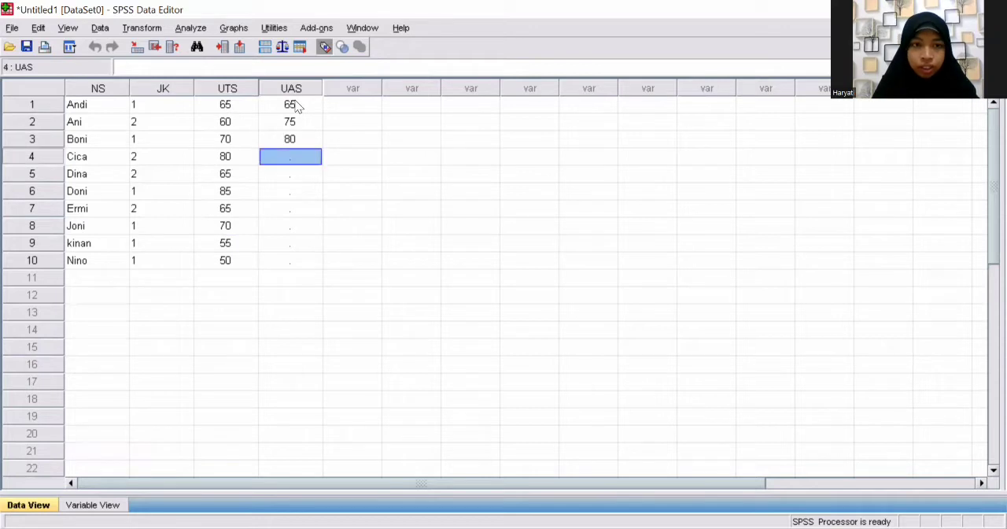
# Step: Enter the scores 85, 70 and 70 in rows 4 to 6 of the UAS column
pyautogui.write('85')
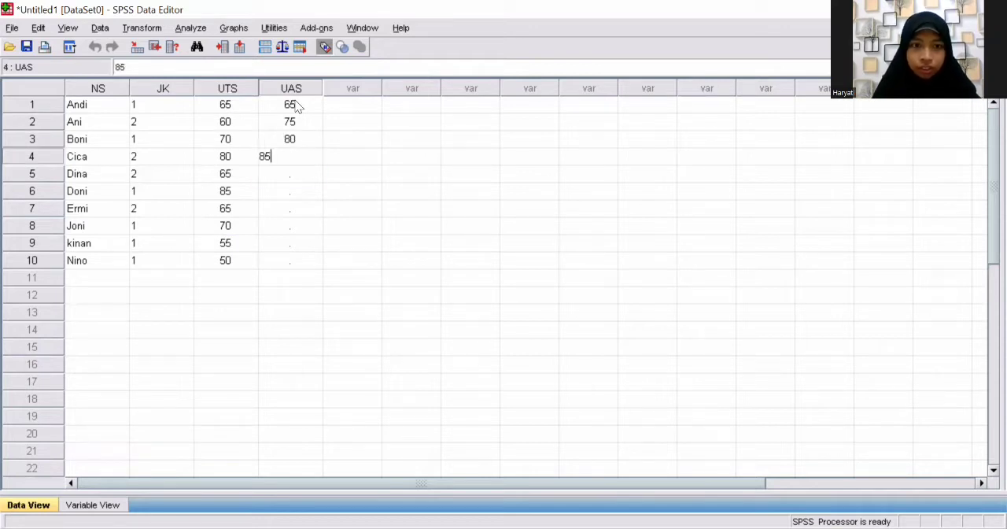
pyautogui.press('Return')
pyautogui.write('700000000000000000000000000000000000000000000000000000000000000000000000000000000000000000000000000000000000000000000000000000000000000000000')
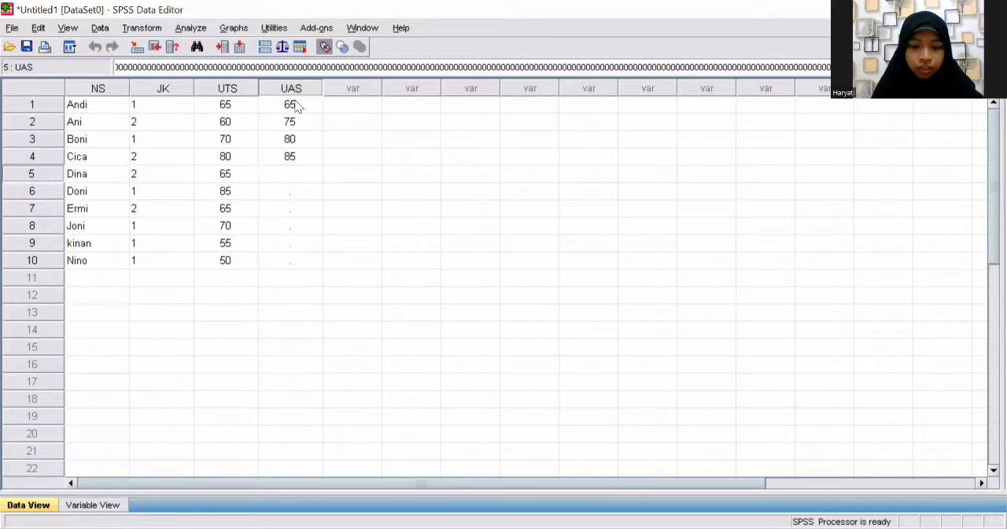
pyautogui.press('BackSpace')
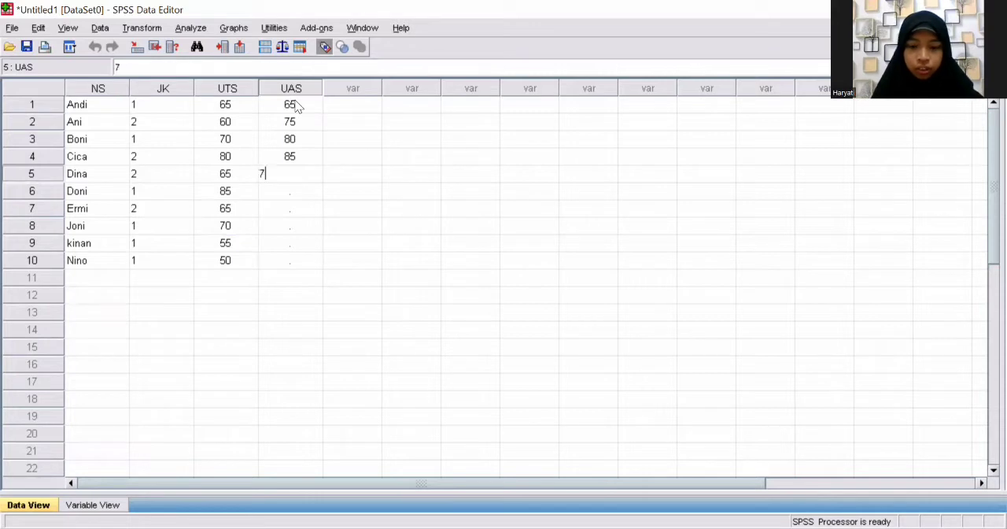
pyautogui.write('0')
pyautogui.press('Return')
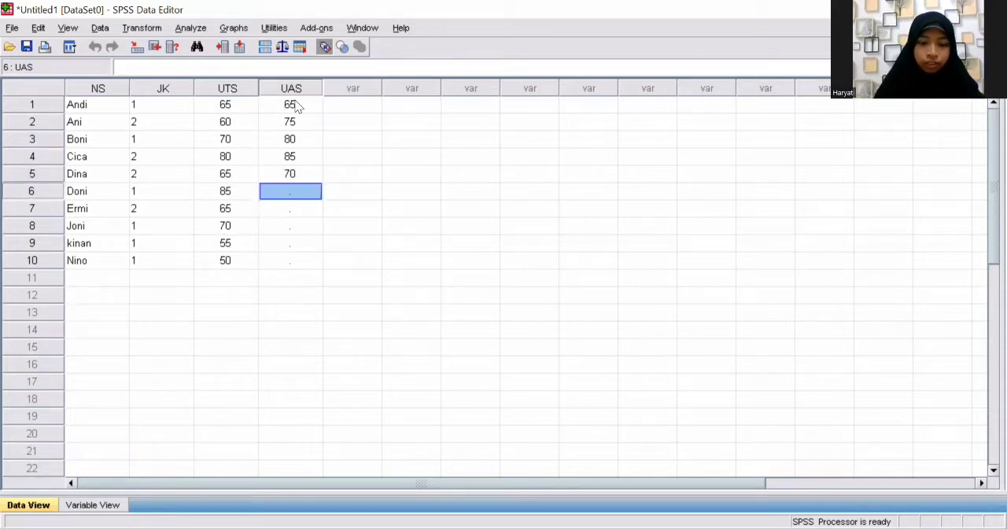
pyautogui.write('70')
pyautogui.press('Return')
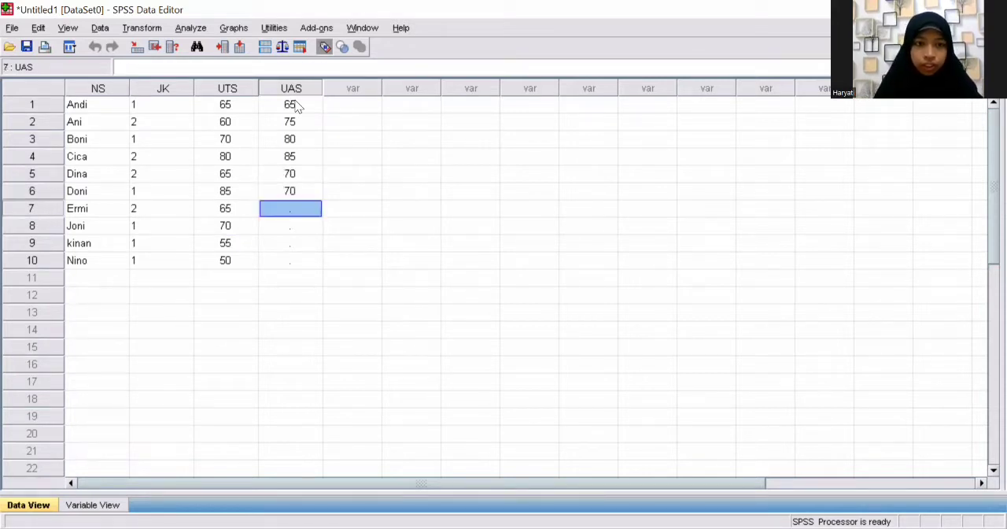
# Step: Enter the scores 55, 60, 65 and 50 in rows 7 to 10 of the UAS column
pyautogui.write('55')
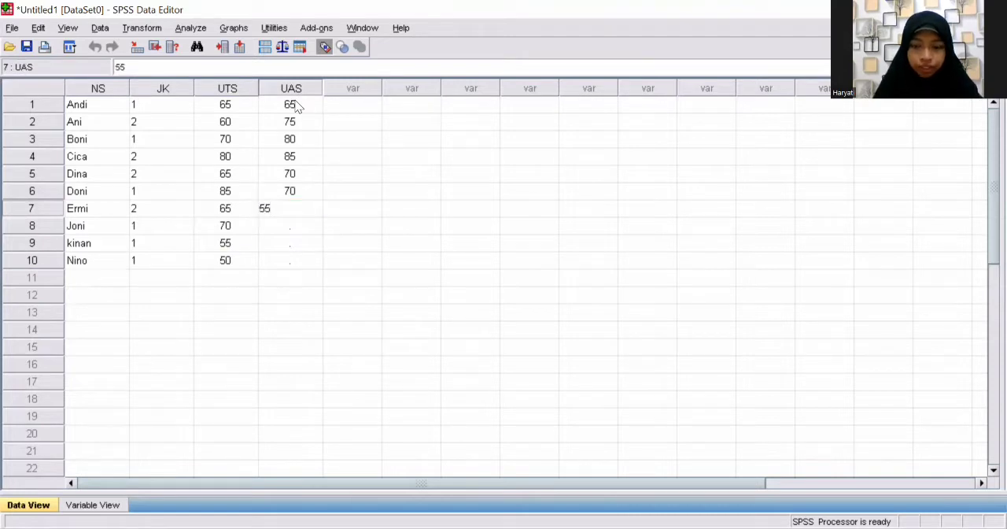
pyautogui.press('Return')
pyautogui.write('60')
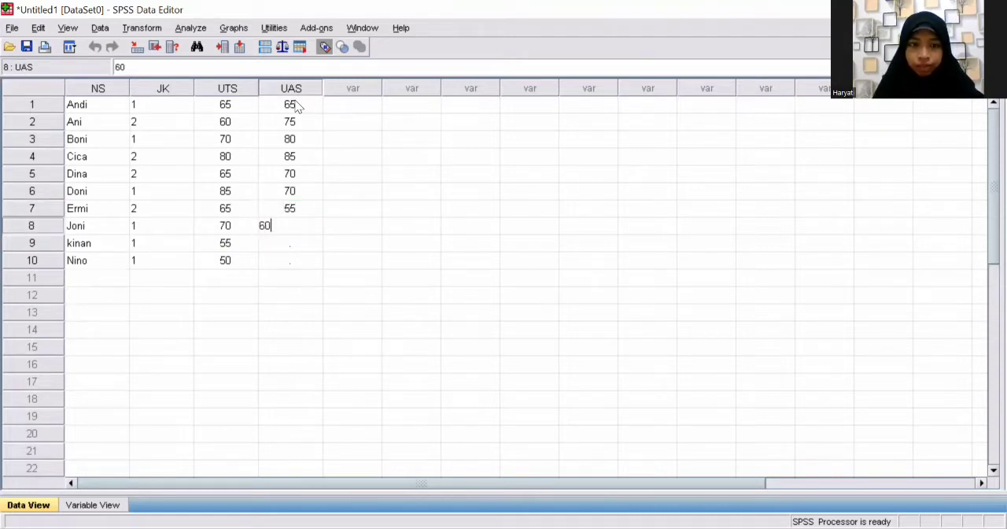
pyautogui.press('Return')
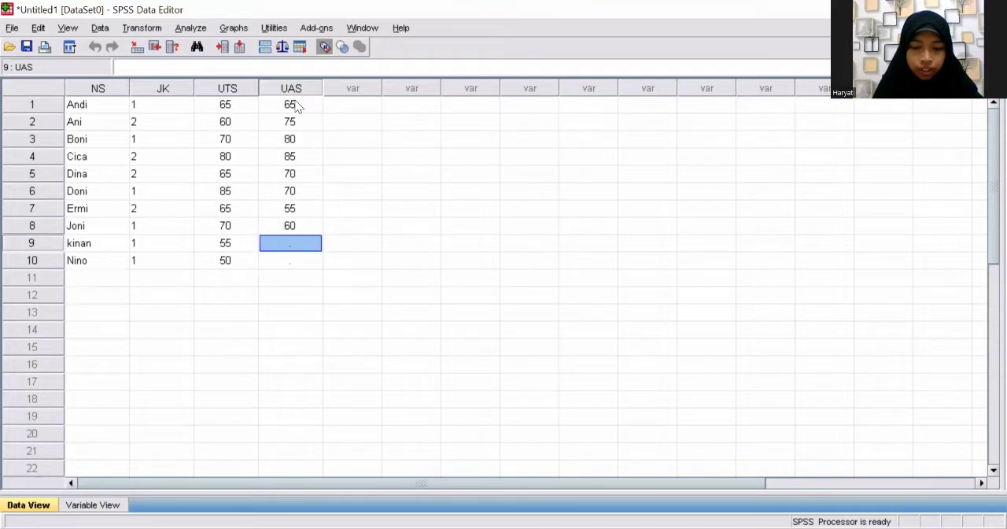
pyautogui.write('65')
pyautogui.press('Return')
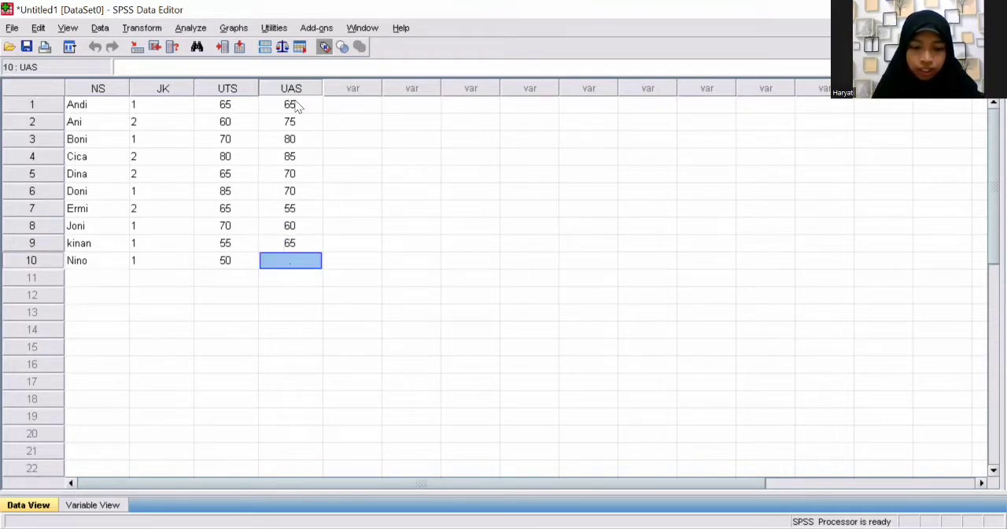
pyautogui.write('50')
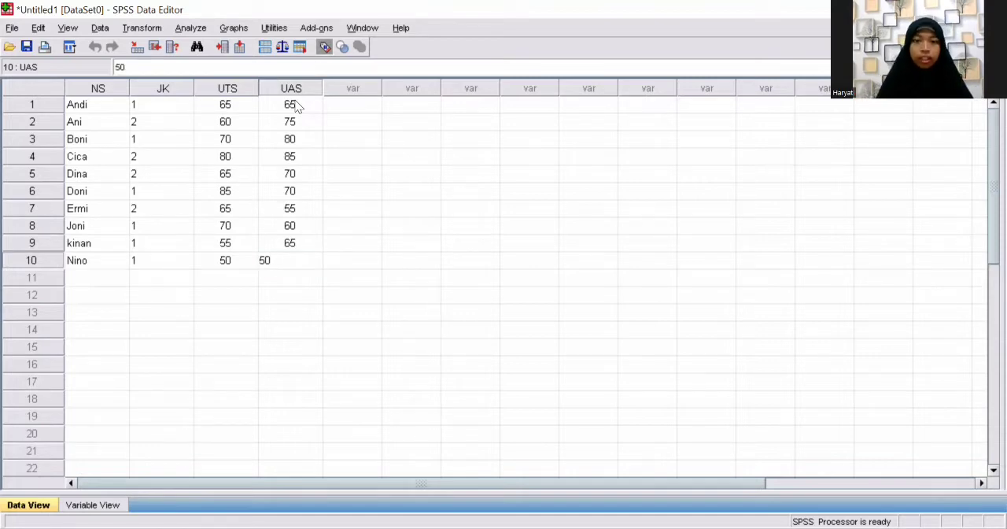
pyautogui.click(148, 336)
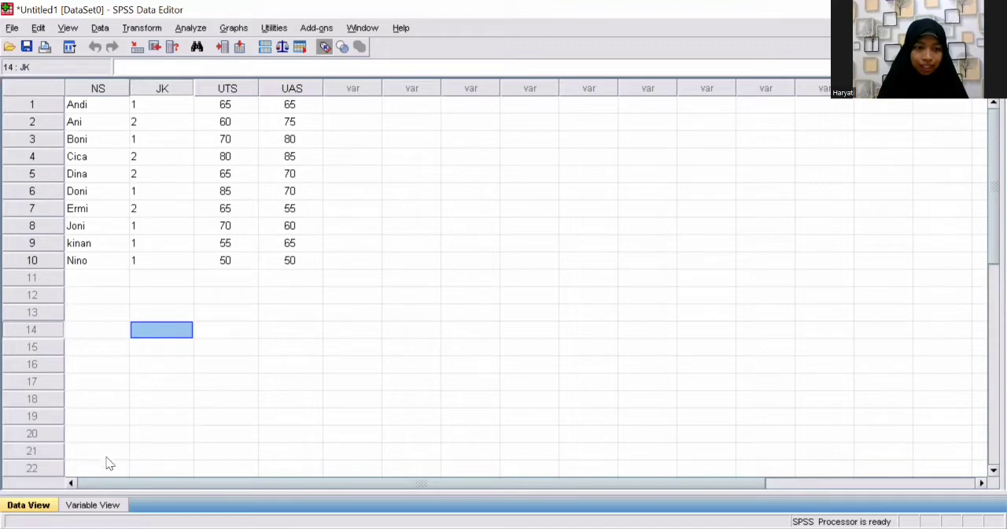
# Step: Return to the variable definitions and add the value label Laki-laki for value 1 of the JK variable
pyautogui.click(91, 505)
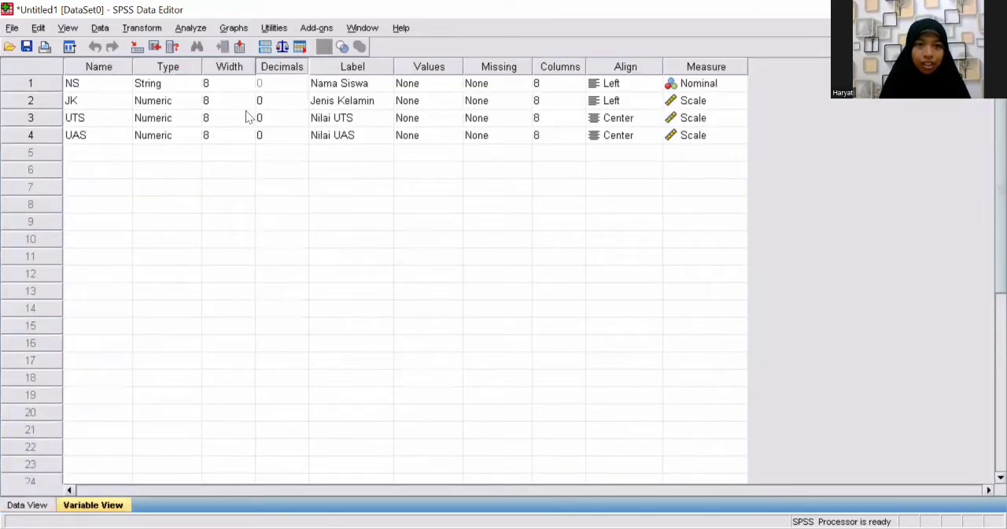
pyautogui.click(442, 103)
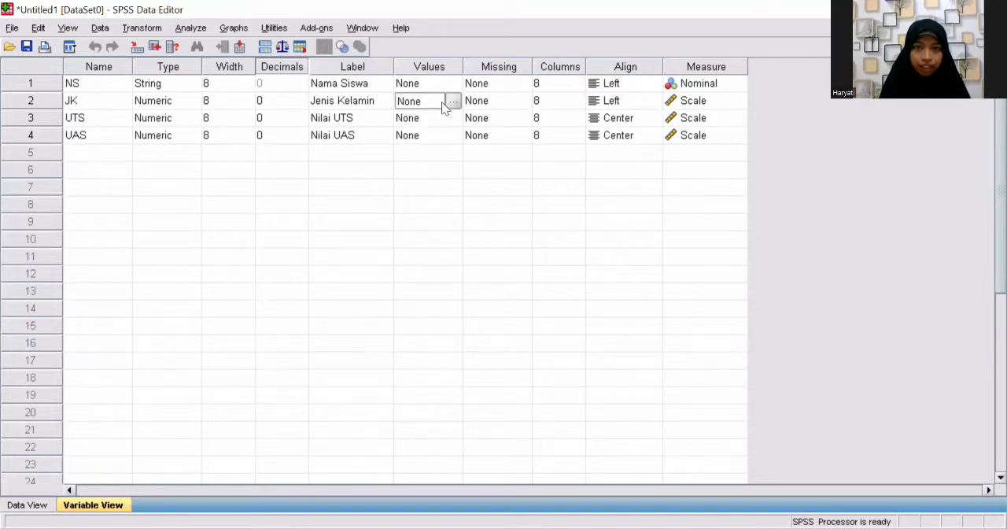
pyautogui.click(453, 102)
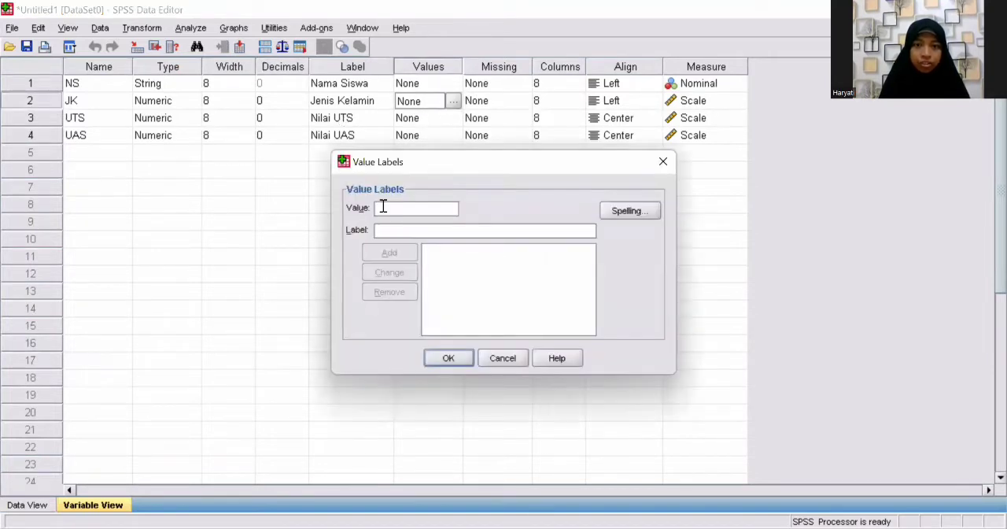
pyautogui.write('1')
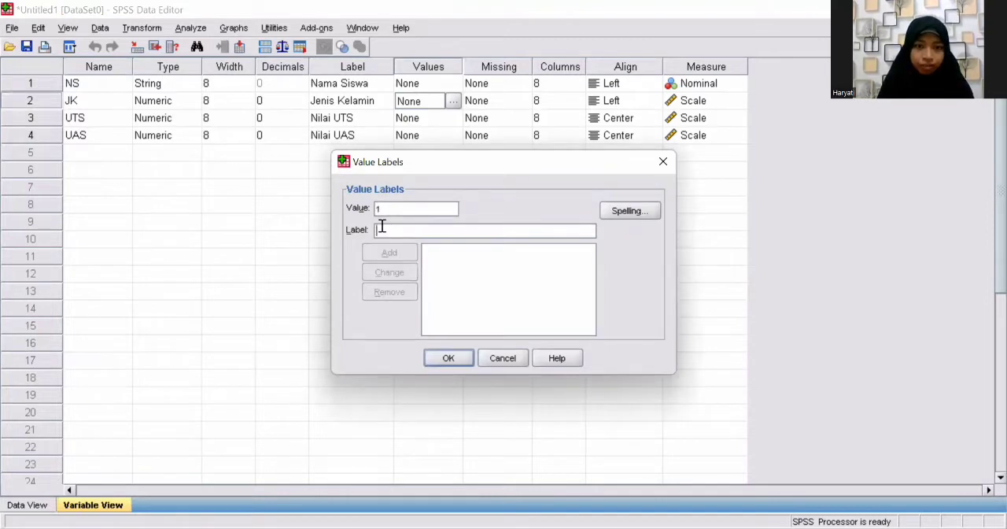
pyautogui.write('Lak')
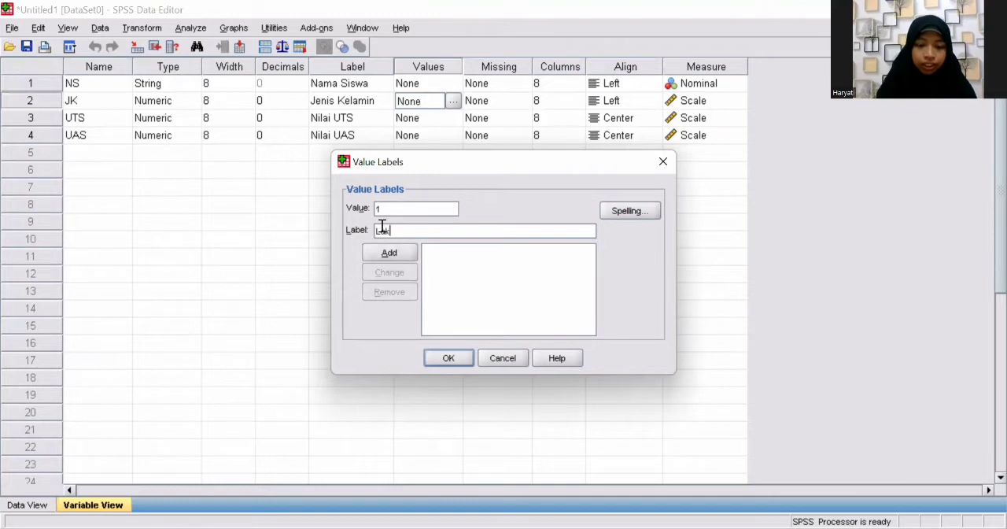
pyautogui.write('i-laki')
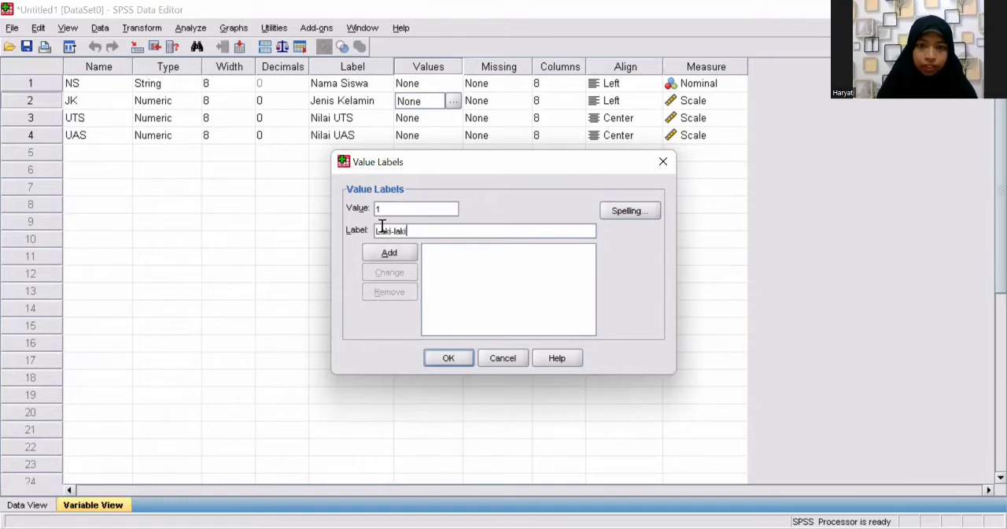
pyautogui.click(384, 253)
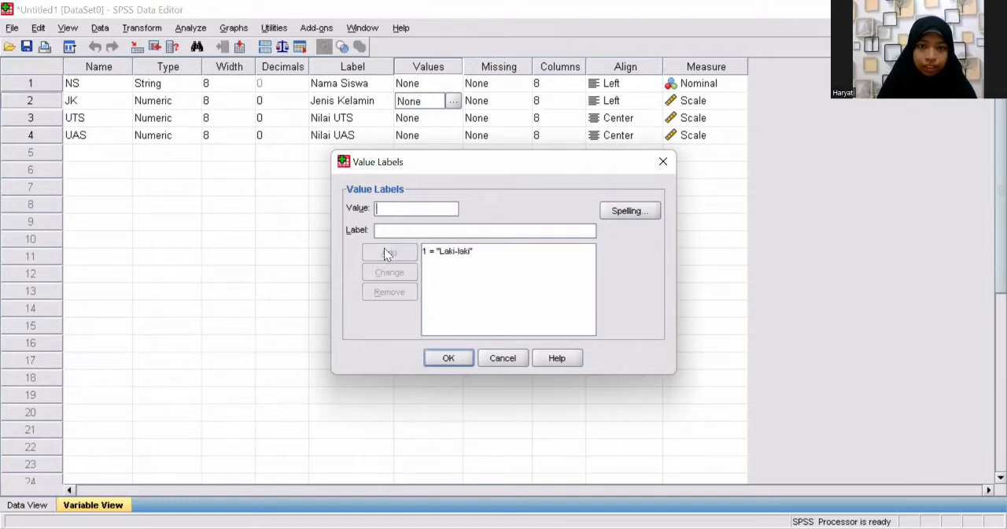
# Step: Add the label Perempuan for value 2 of JK, apply the value labels and return to the data sheet
pyautogui.click(382, 207)
pyautogui.write('2')
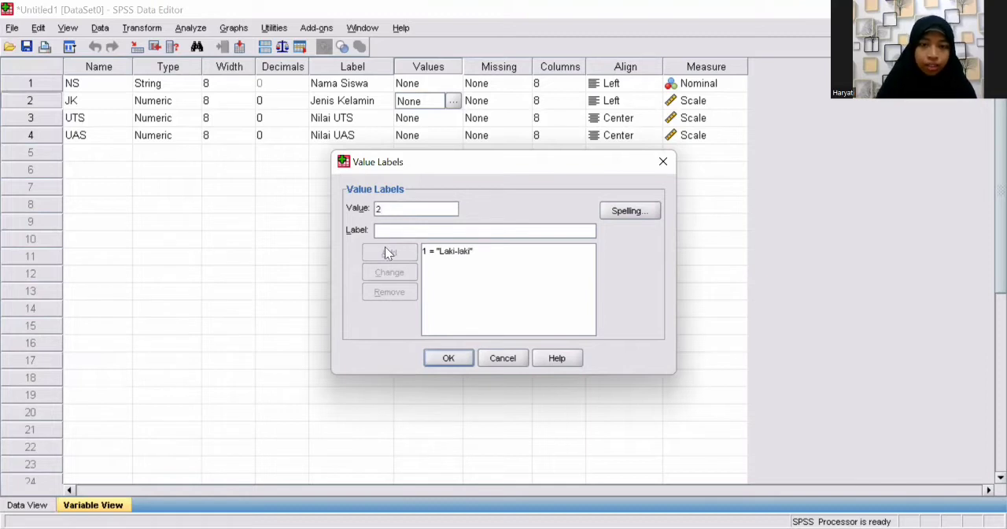
pyautogui.click(383, 229)
pyautogui.write('P')
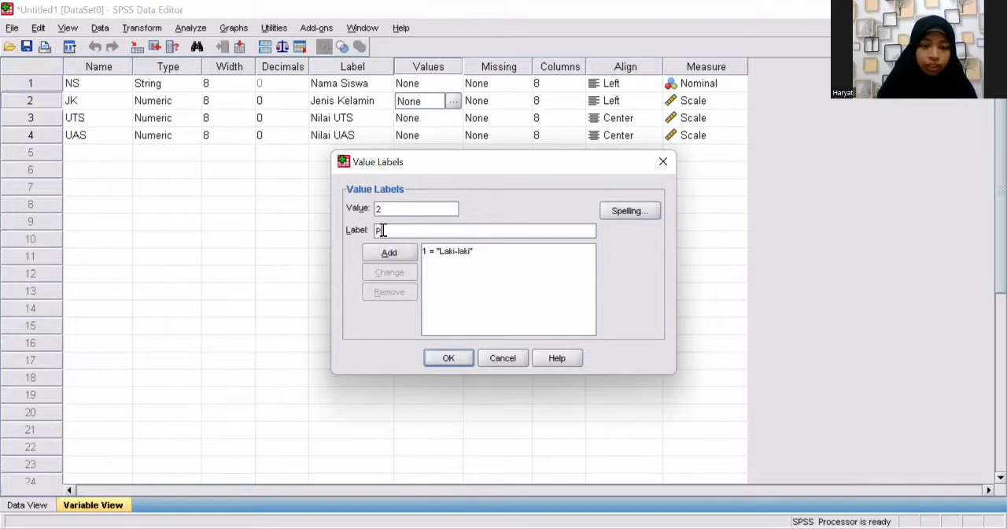
pyautogui.write('erempuan')
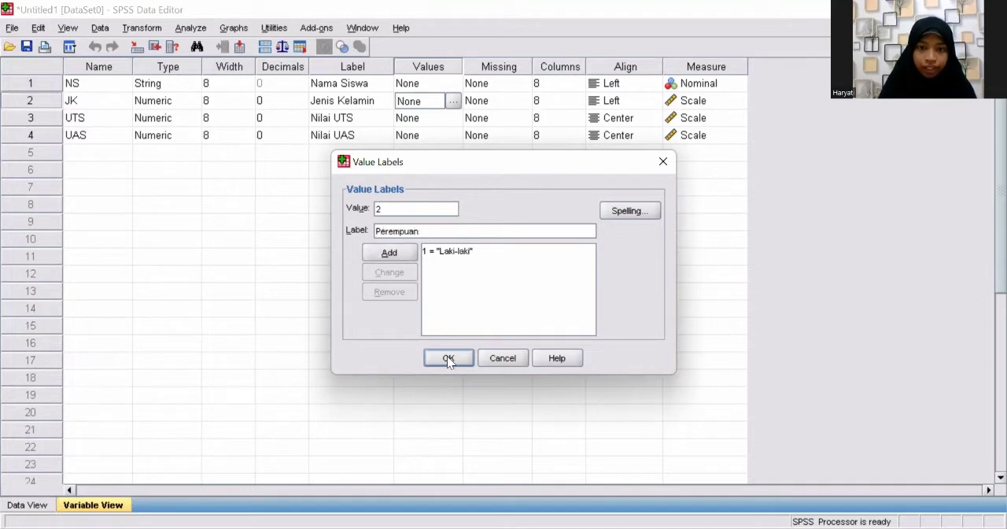
pyautogui.click(383, 251)
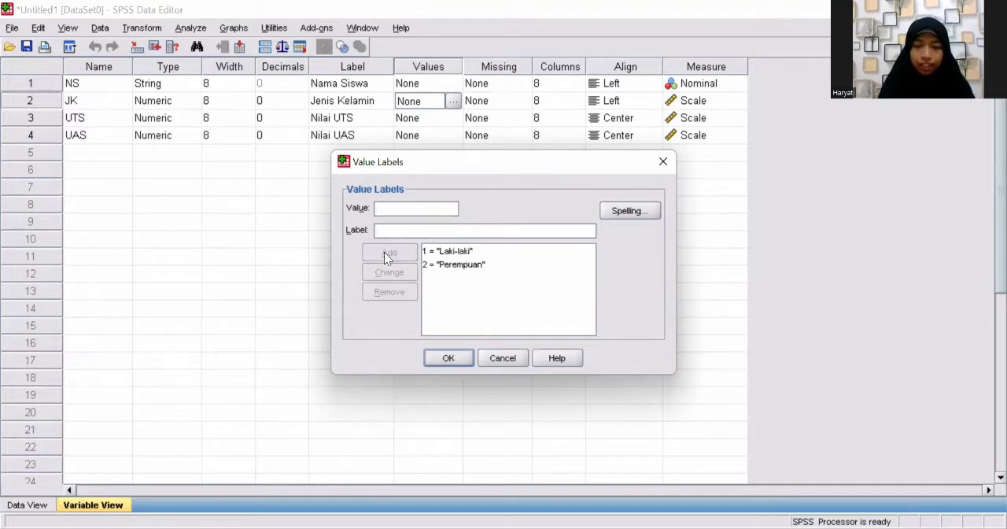
pyautogui.click(448, 358)
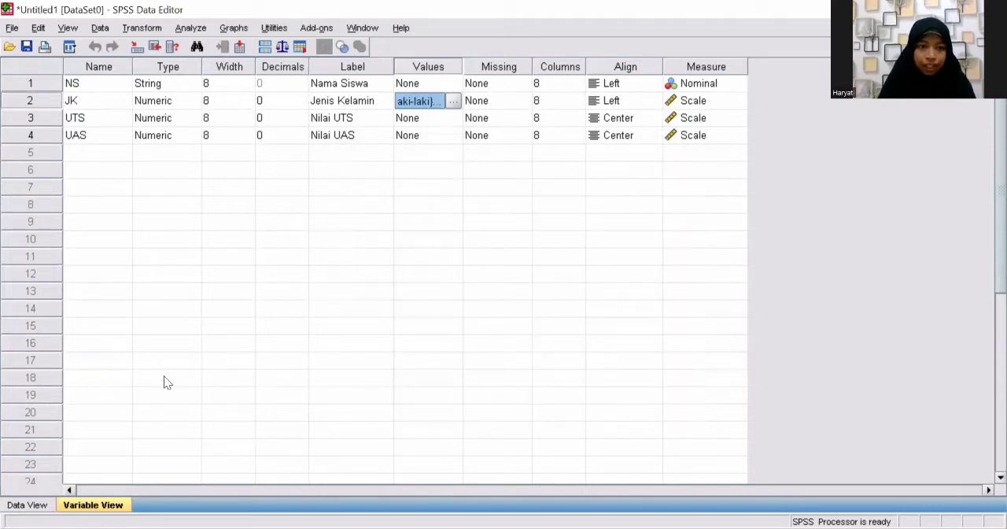
pyautogui.click(28, 505)
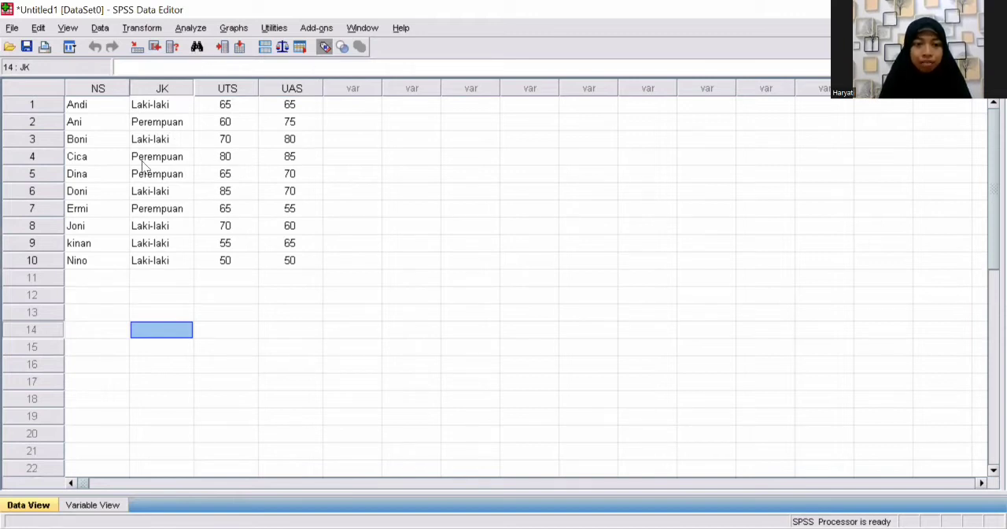
# Step: Start a Frequencies analysis with the variables Nama Siswa, Jenis Kelamin, Nilai UTS and Nilai UAS
pyautogui.click(190, 29)
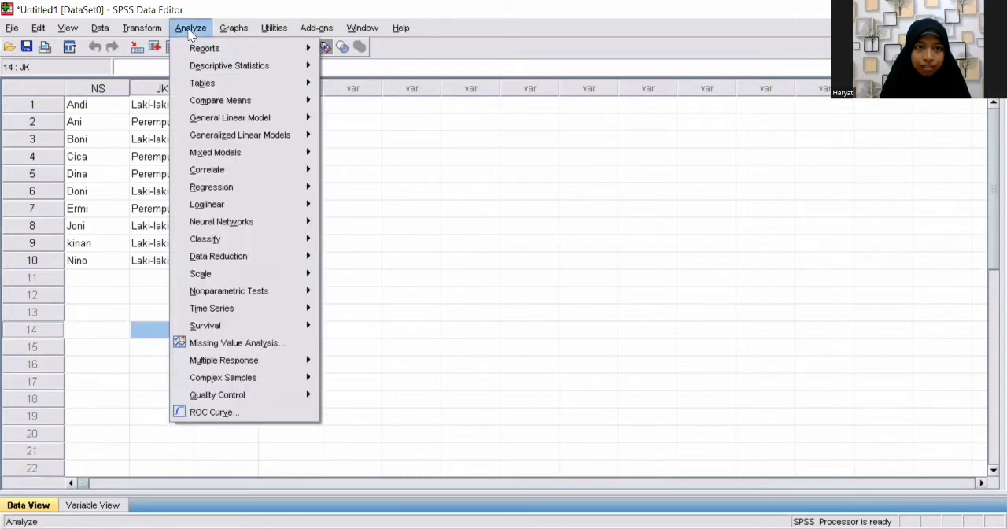
pyautogui.moveTo(249, 72)
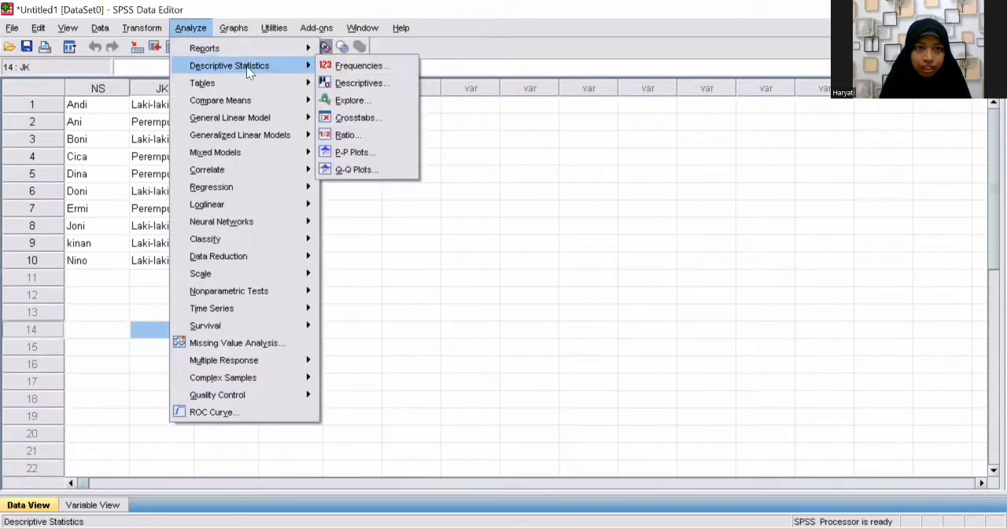
pyautogui.click(350, 67)
pyautogui.click(465, 255)
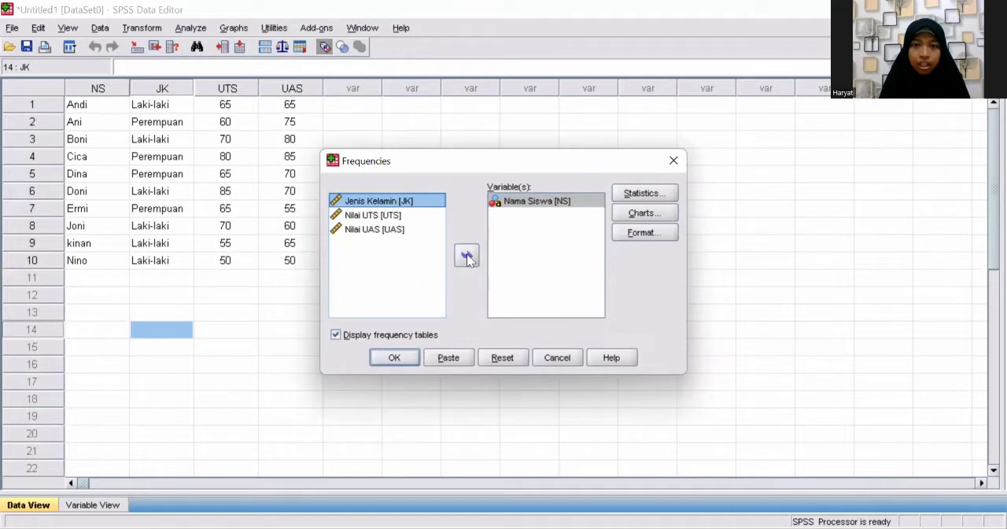
pyautogui.click(467, 254)
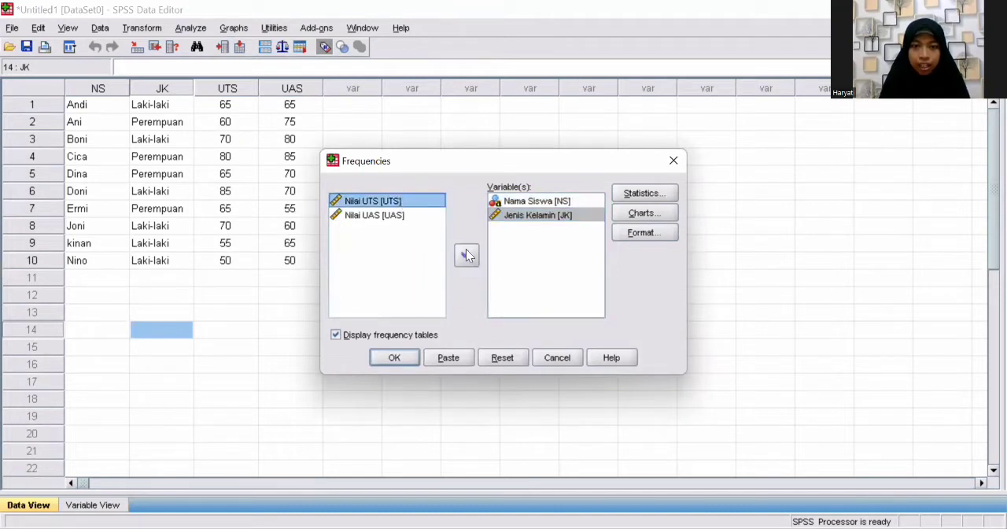
pyautogui.click(465, 255)
pyautogui.click(395, 203)
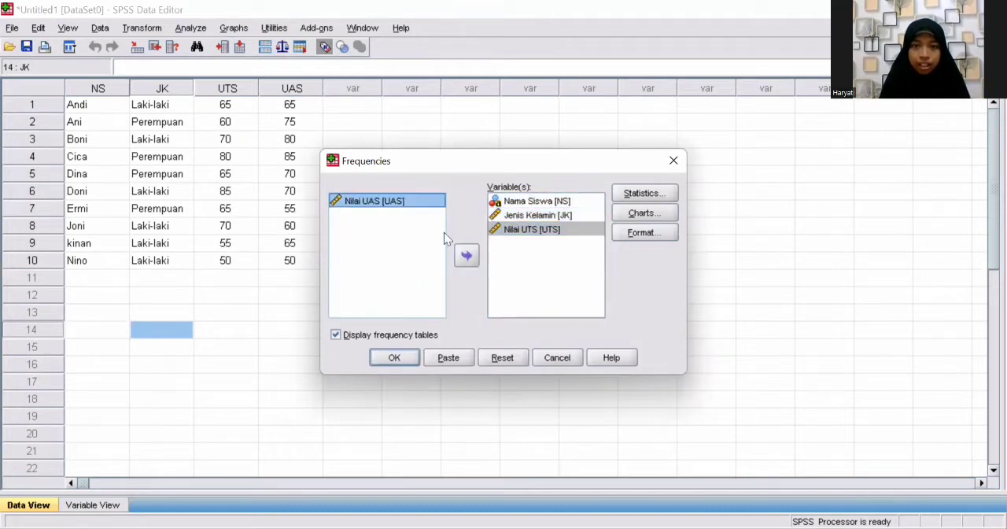
pyautogui.click(464, 261)
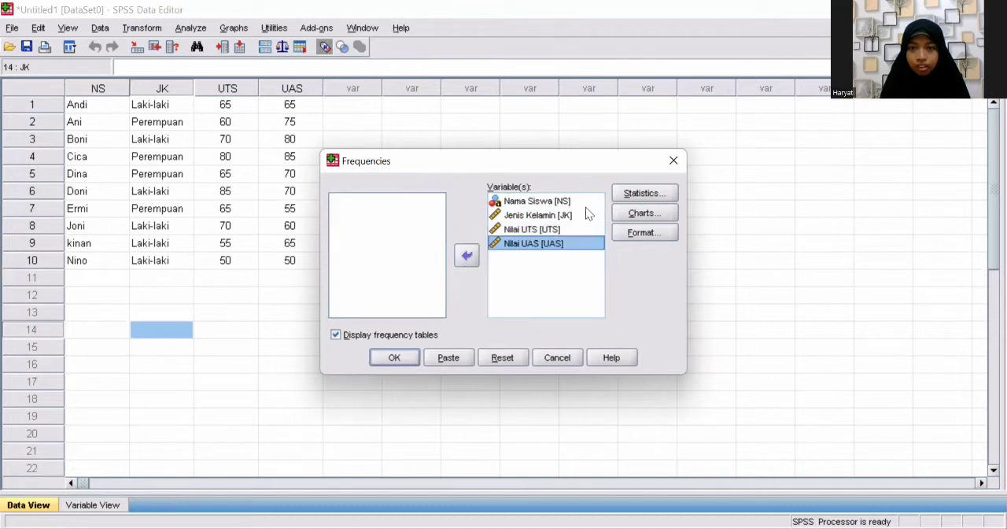
pyautogui.click(638, 193)
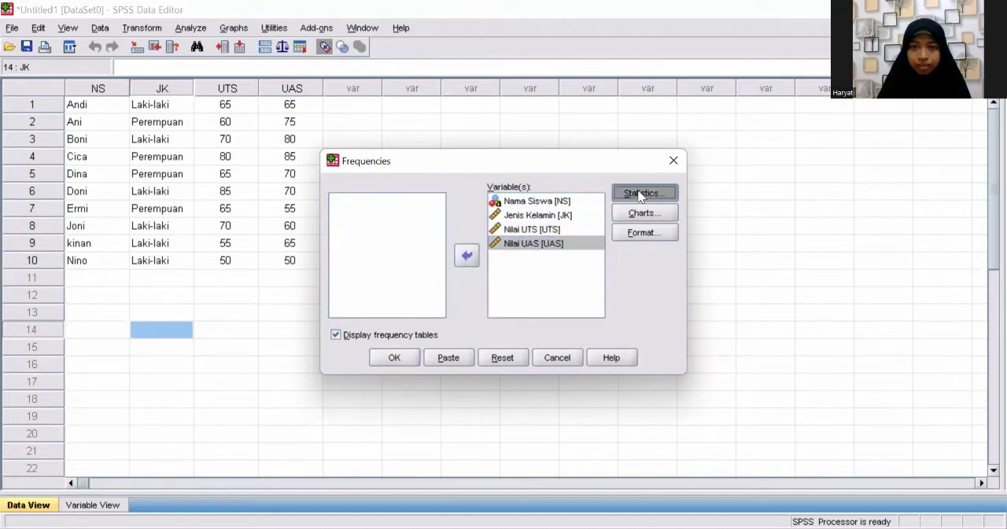
pyautogui.click(364, 166)
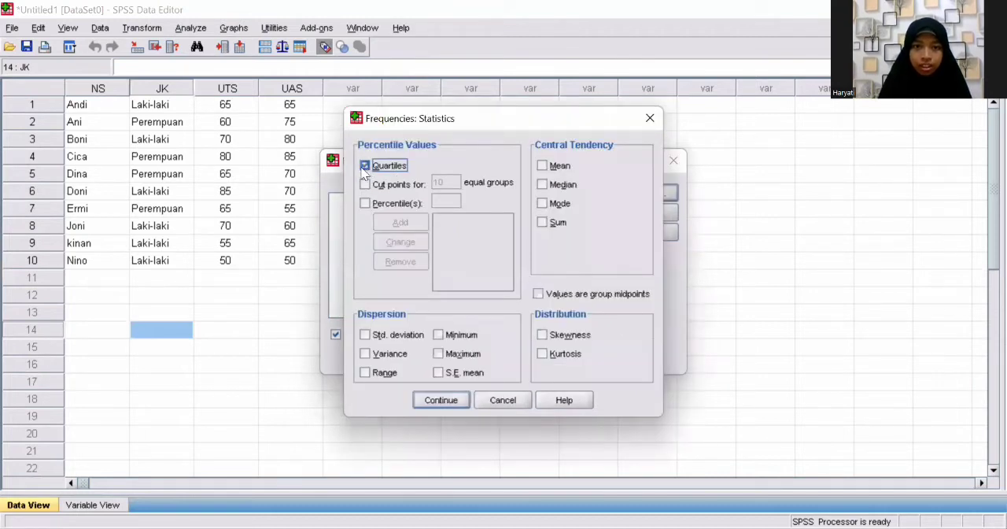
pyautogui.click(362, 184)
pyautogui.click(365, 202)
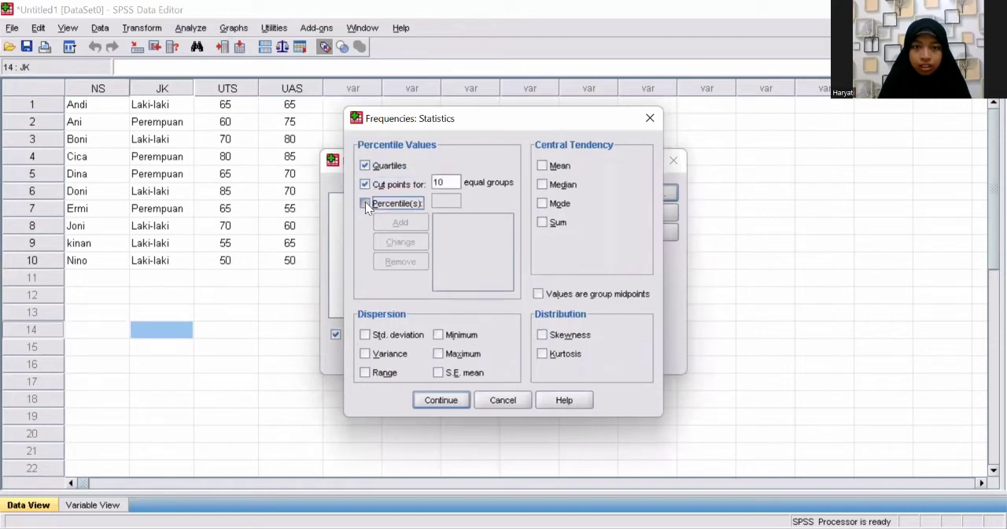
pyautogui.click(541, 166)
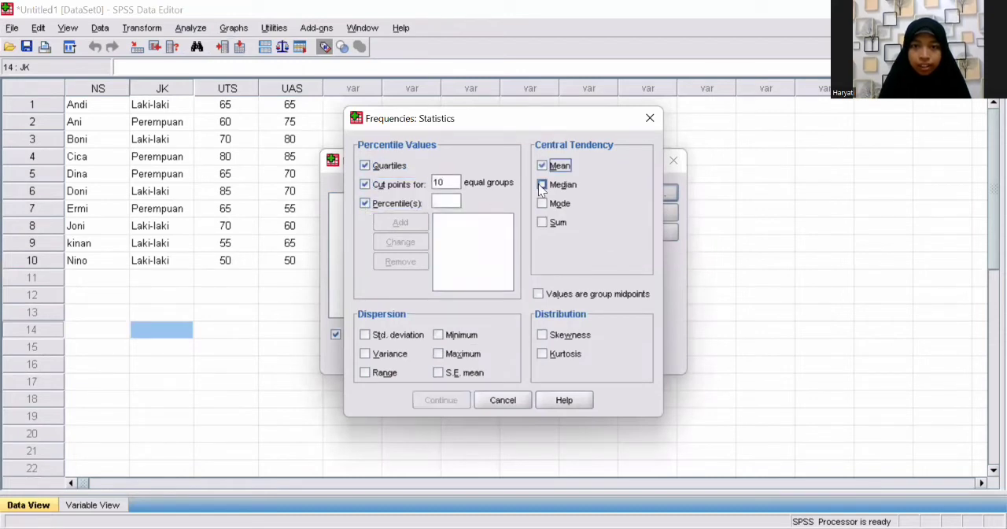
pyautogui.click(541, 184)
pyautogui.click(541, 222)
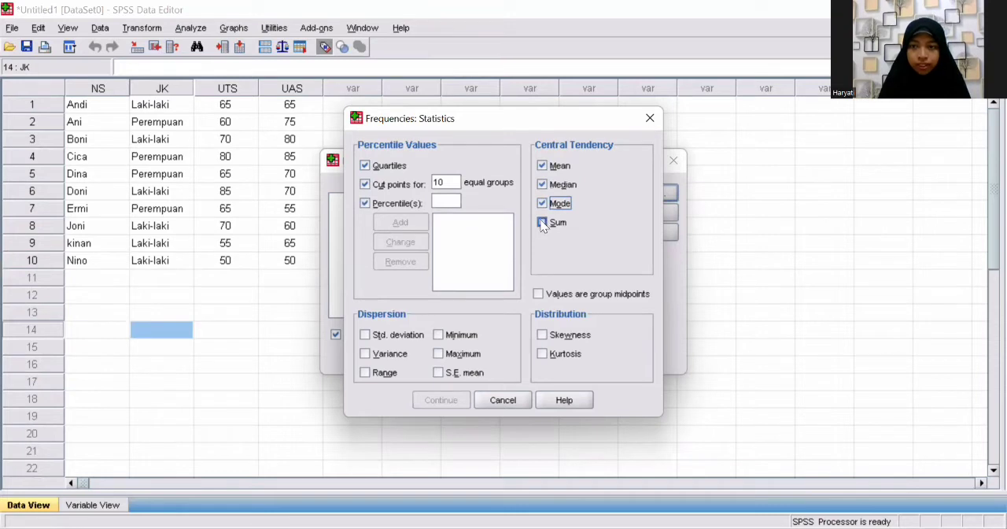
pyautogui.click(366, 335)
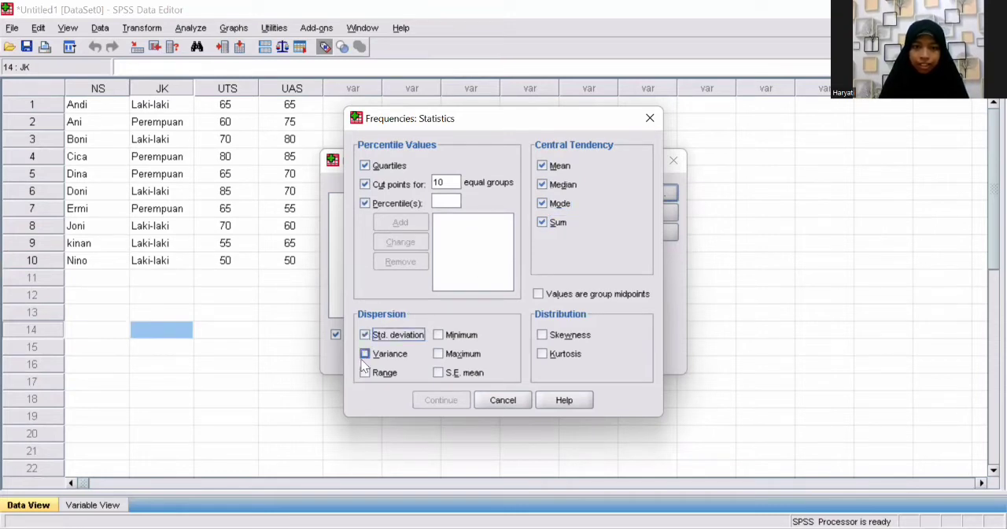
pyautogui.click(364, 354)
pyautogui.click(365, 373)
pyautogui.click(438, 334)
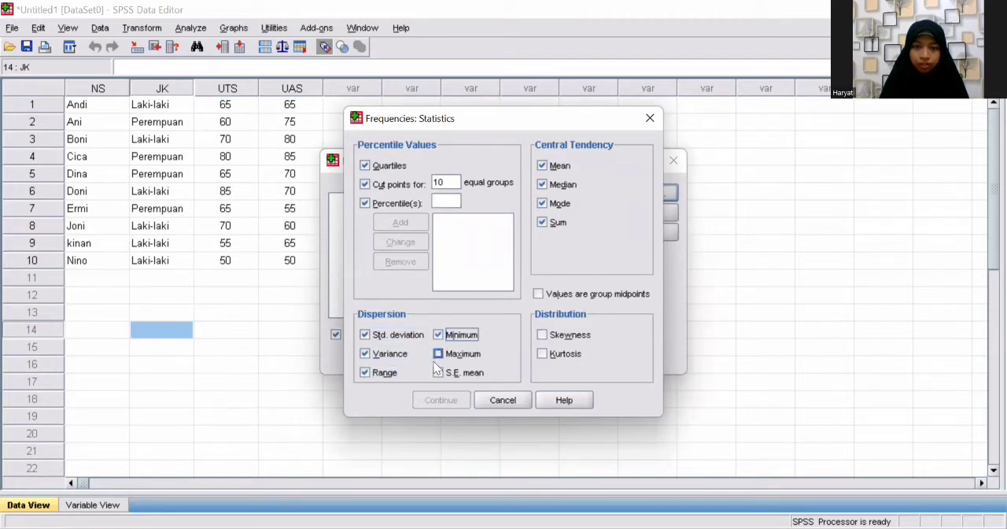
pyautogui.click(438, 354)
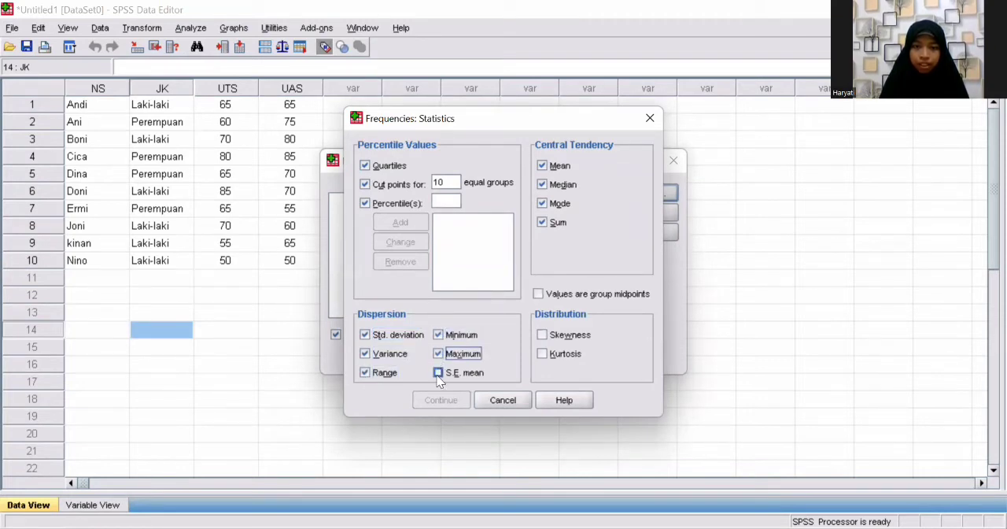
pyautogui.click(438, 374)
pyautogui.click(543, 334)
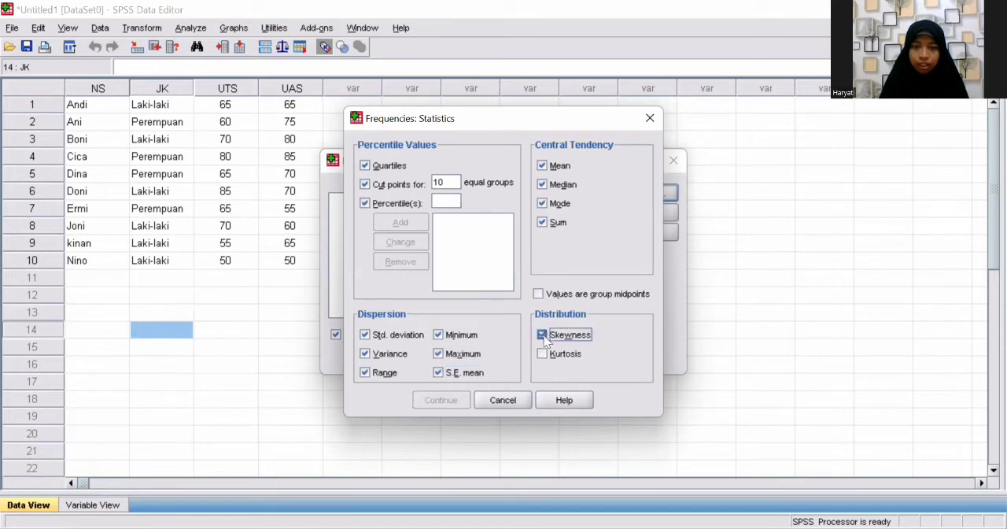
pyautogui.click(542, 354)
pyautogui.click(443, 183)
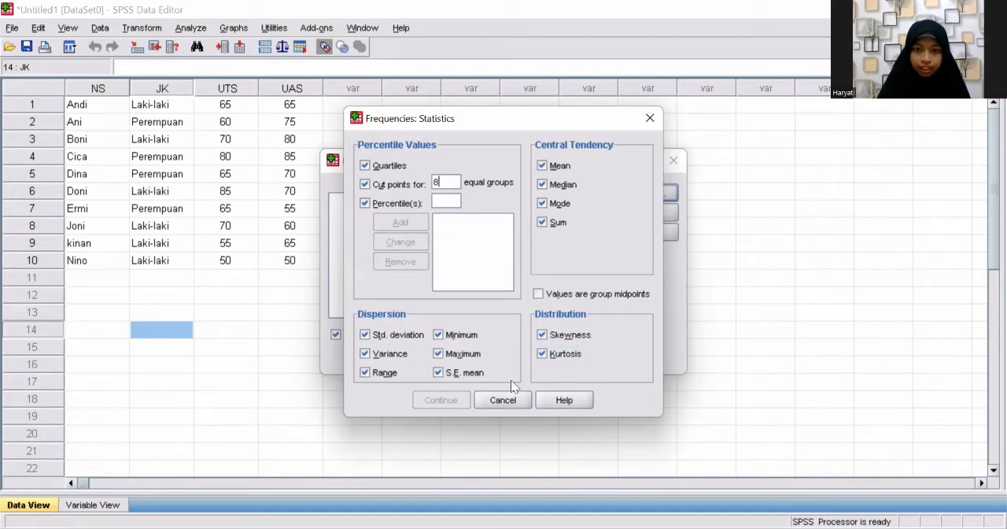
pyautogui.click(504, 400)
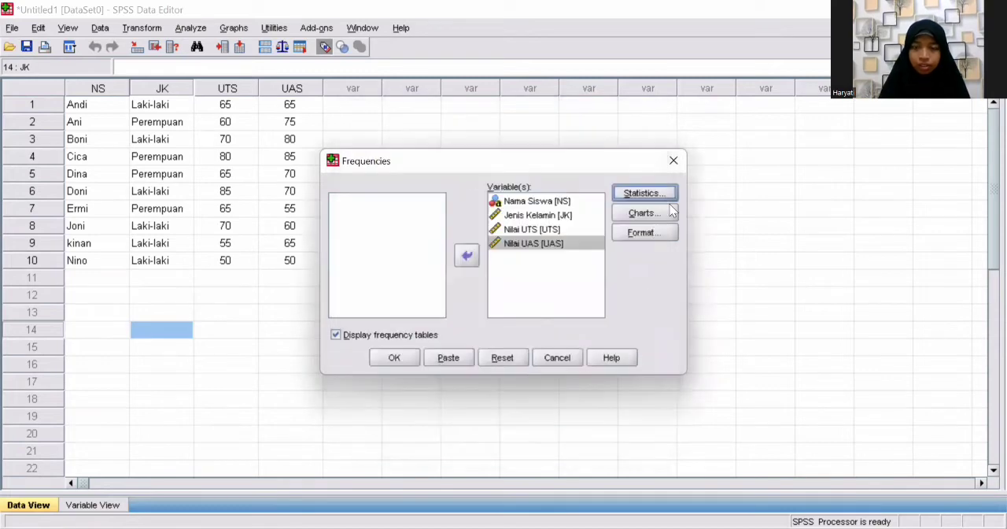
# Step: Choose histograms as the chart type, run the Frequencies analysis and view the output through to the Nilai UAS histogram
pyautogui.click(655, 213)
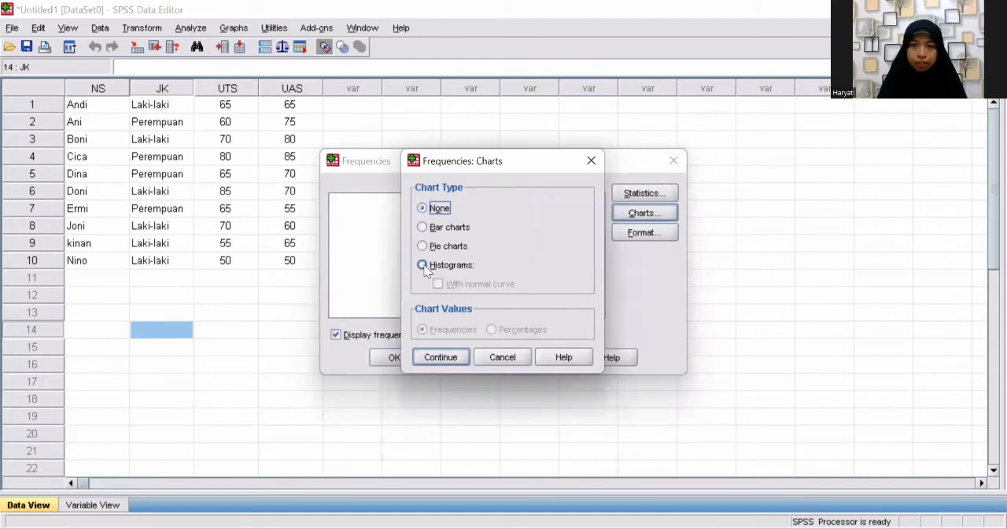
pyautogui.click(422, 265)
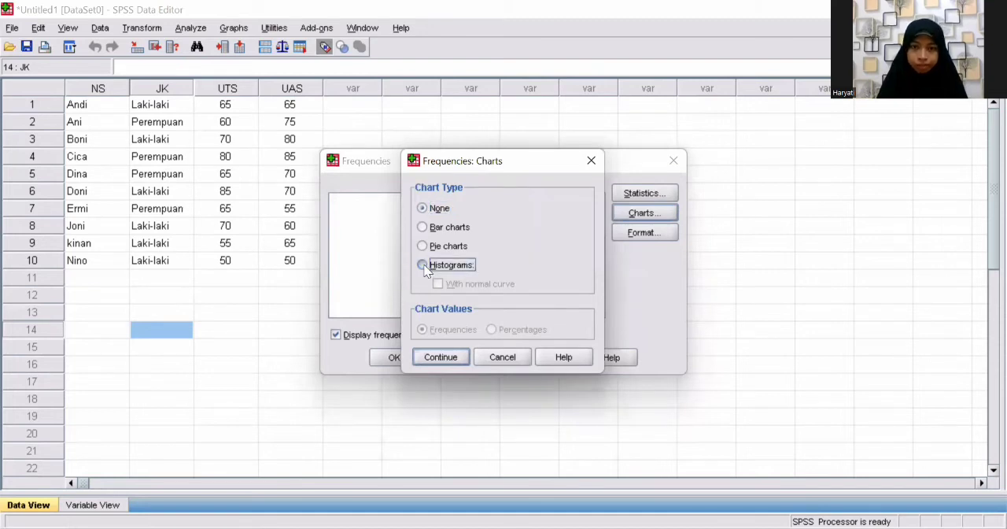
pyautogui.click(441, 358)
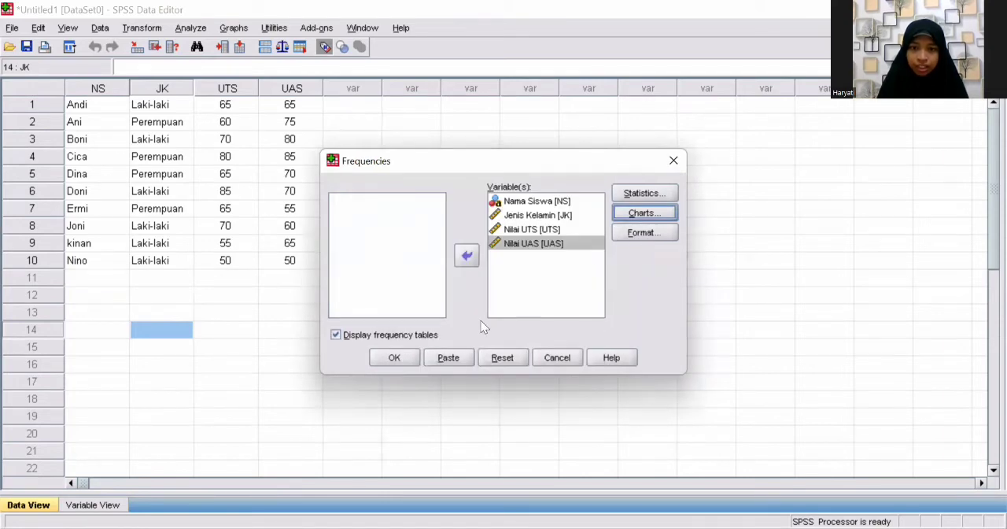
pyautogui.click(395, 357)
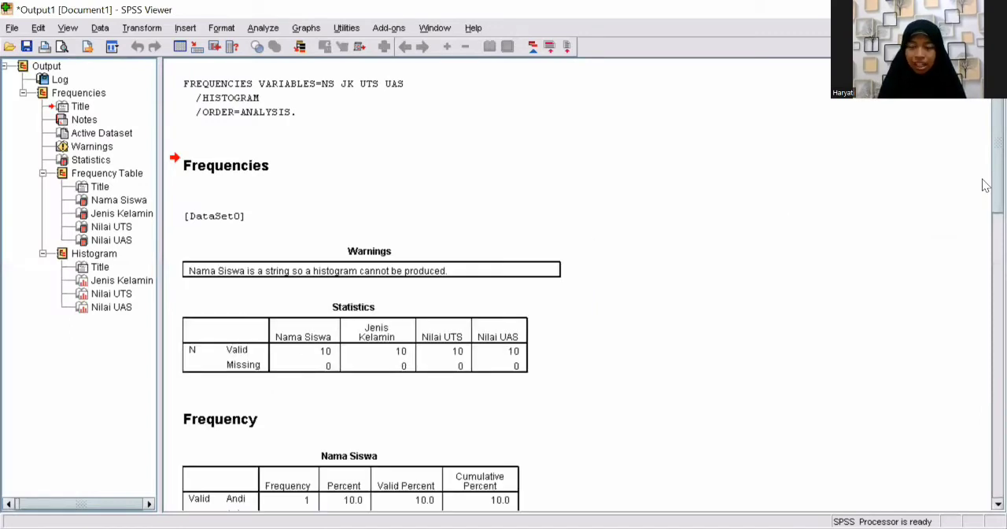
pyautogui.moveTo(982, 213); pyautogui.dragTo(982, 460)
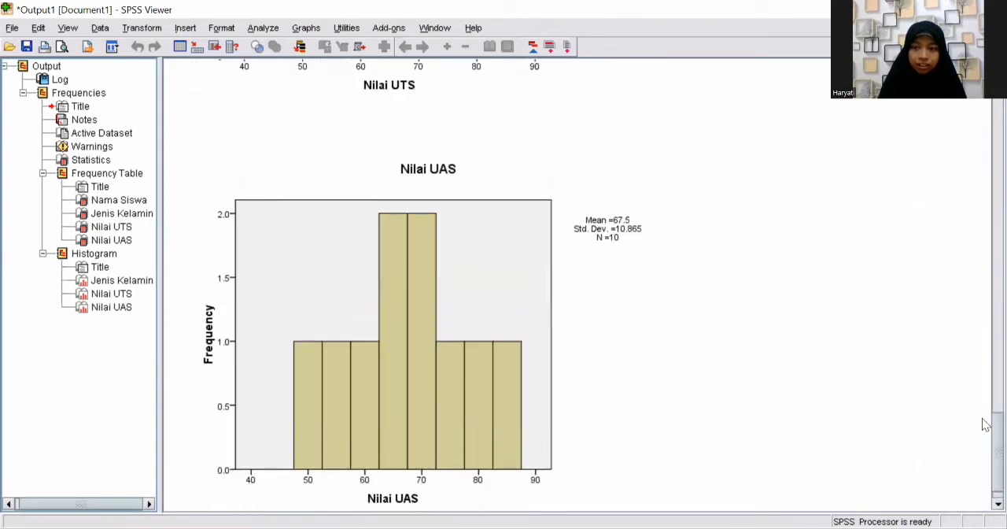
# Step: Return to the data sheet and start a Descriptives analysis with the variables Jenis Kelamin, Nilai UTS and Nilai UAS
pyautogui.moveTo(986, 425); pyautogui.dragTo(982, 314)
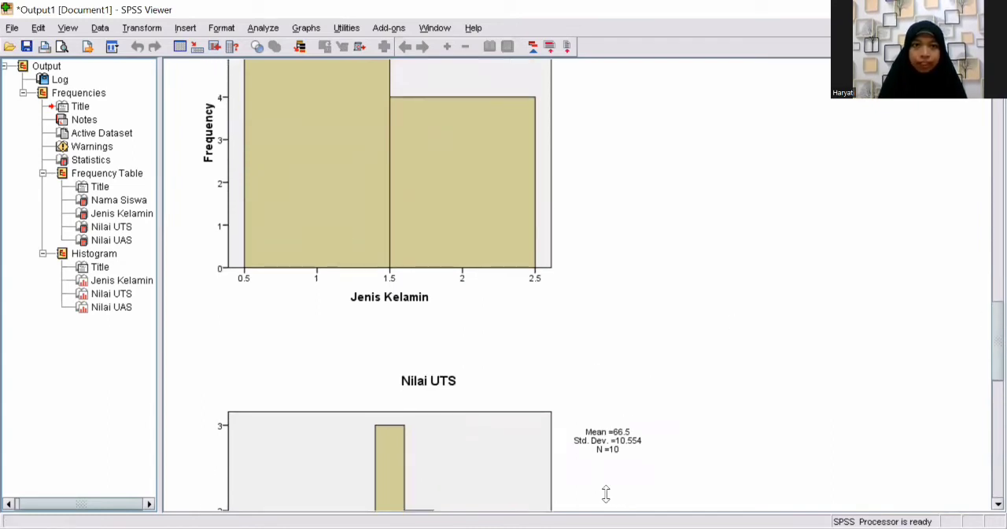
pyautogui.hotkey('alt', 'Tab')
pyautogui.click(187, 28)
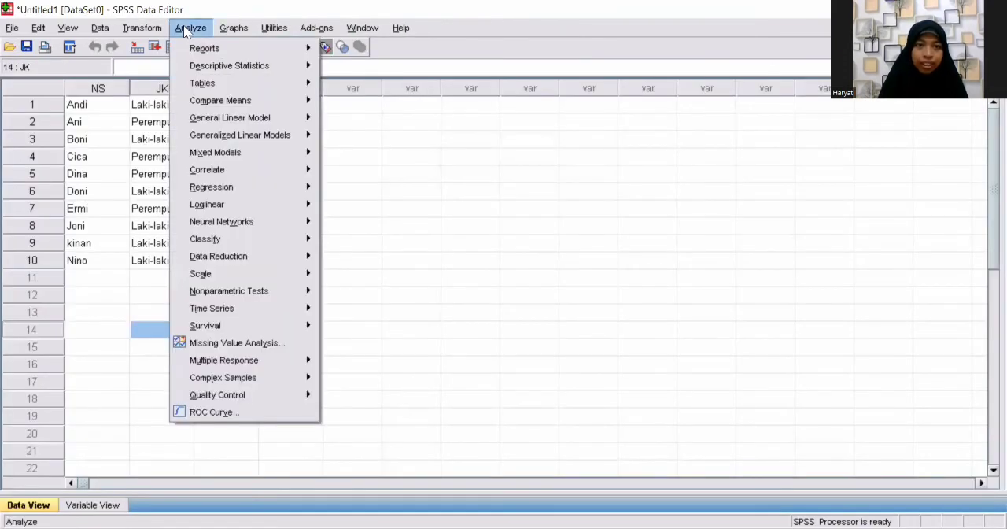
pyautogui.moveTo(302, 68)
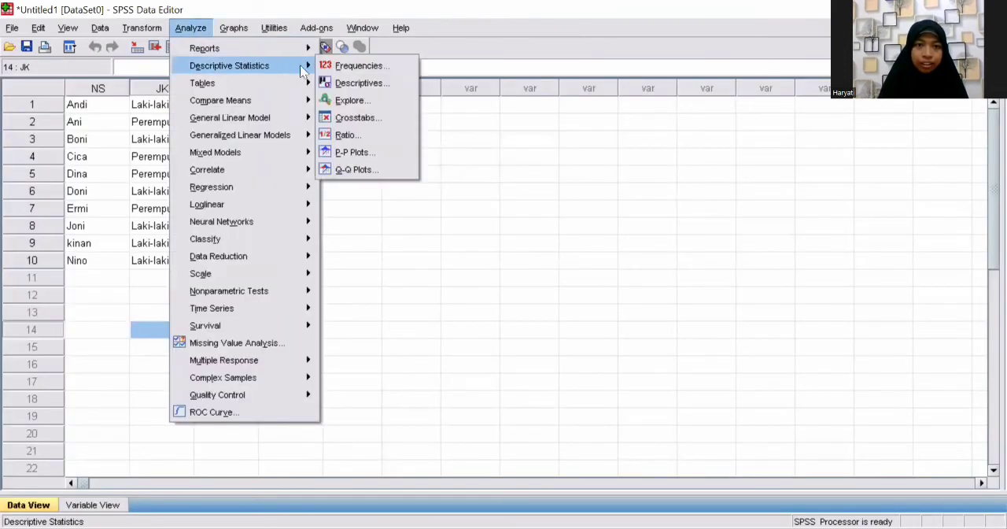
pyautogui.click(346, 82)
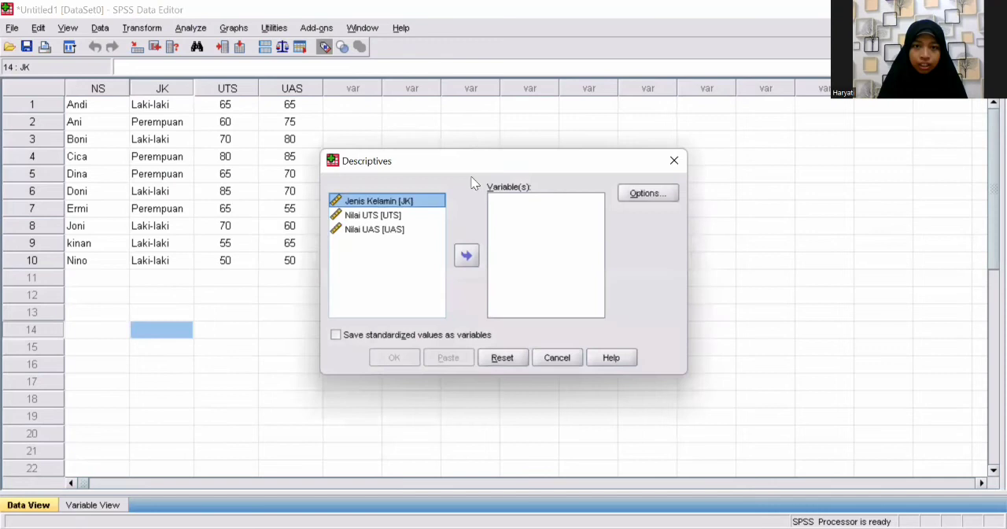
pyautogui.click(461, 257)
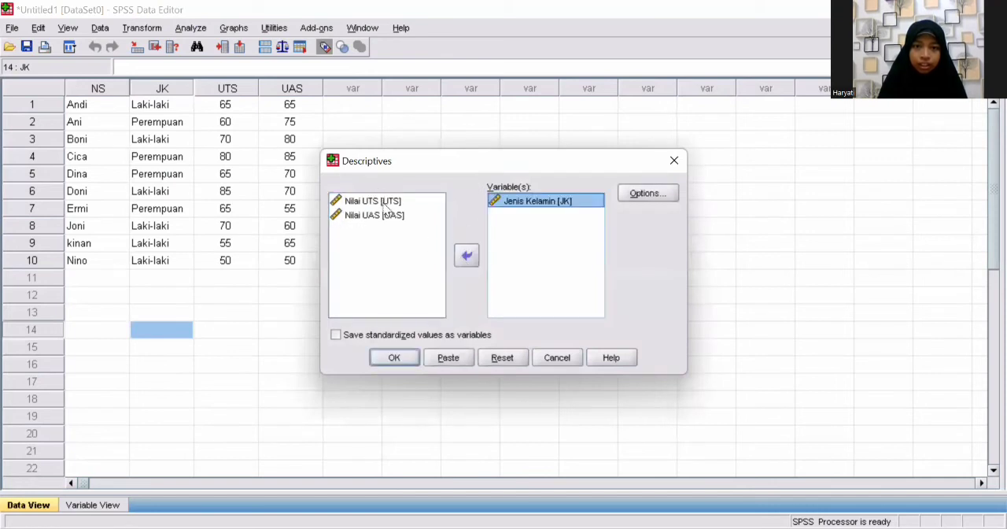
pyautogui.click(384, 202)
pyautogui.click(467, 257)
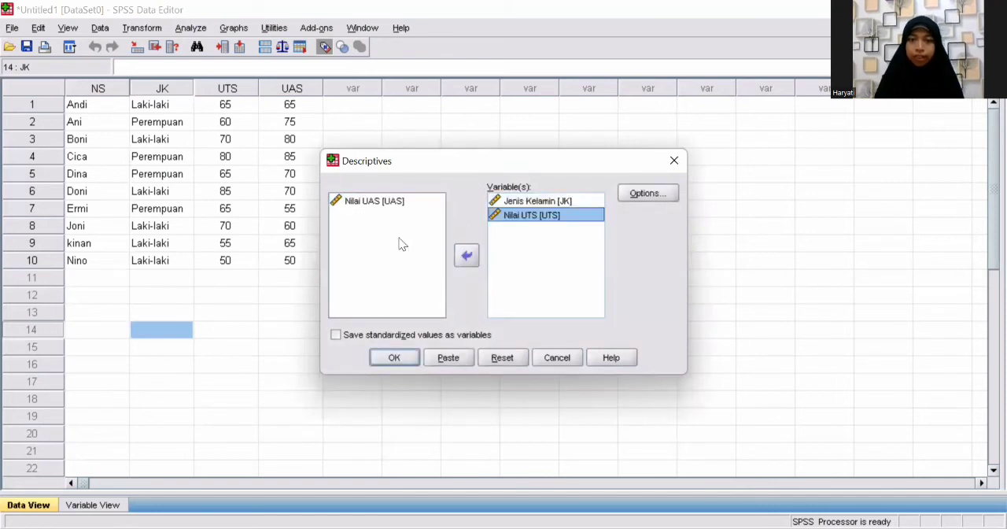
pyautogui.click(364, 202)
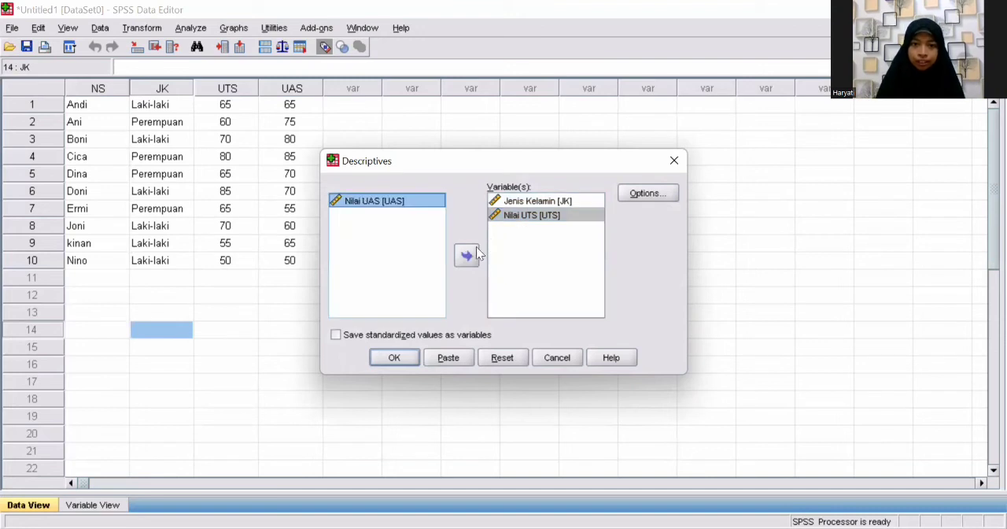
pyautogui.click(467, 257)
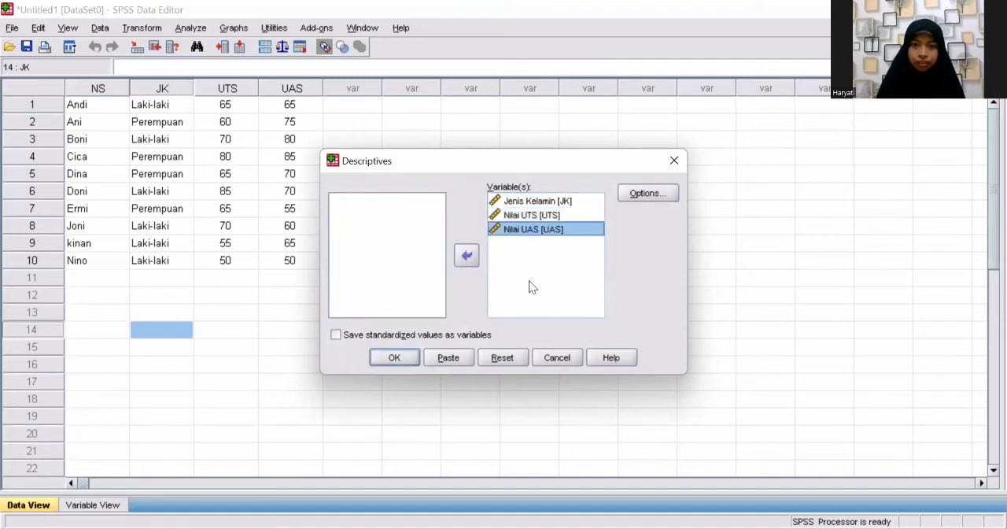
# Step: Add variance, range, S.E. mean and sum to the descriptive statistics, keep the variable list display order, and run the analysis
pyautogui.click(645, 194)
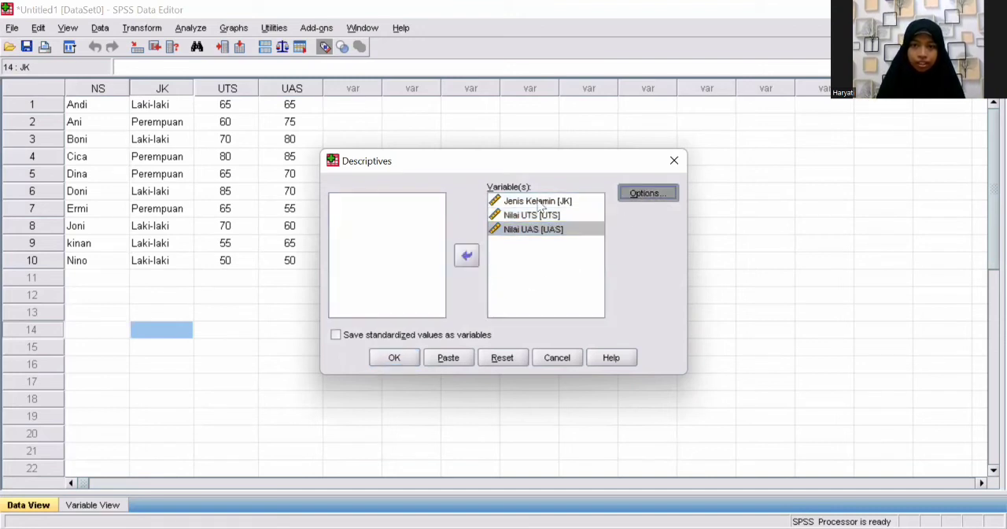
pyautogui.click(429, 206)
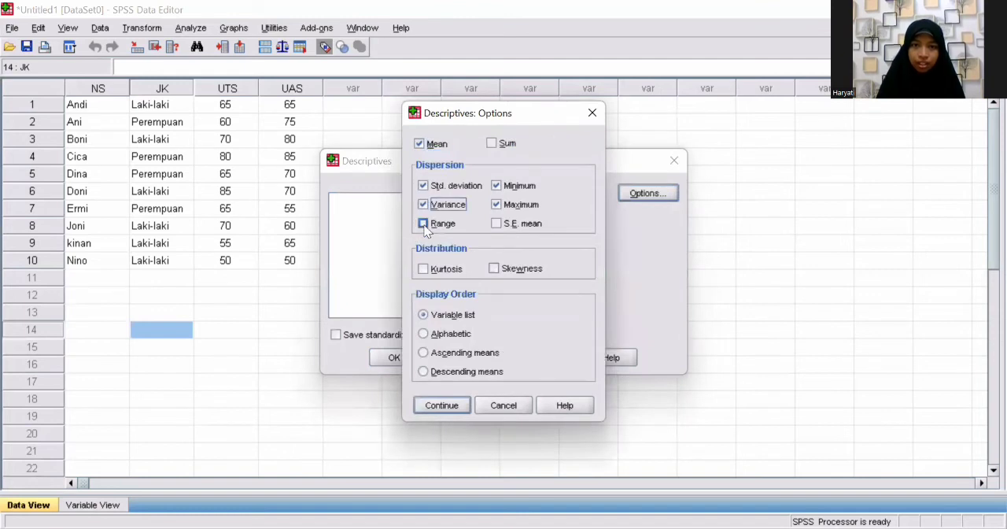
pyautogui.click(422, 223)
pyautogui.click(496, 223)
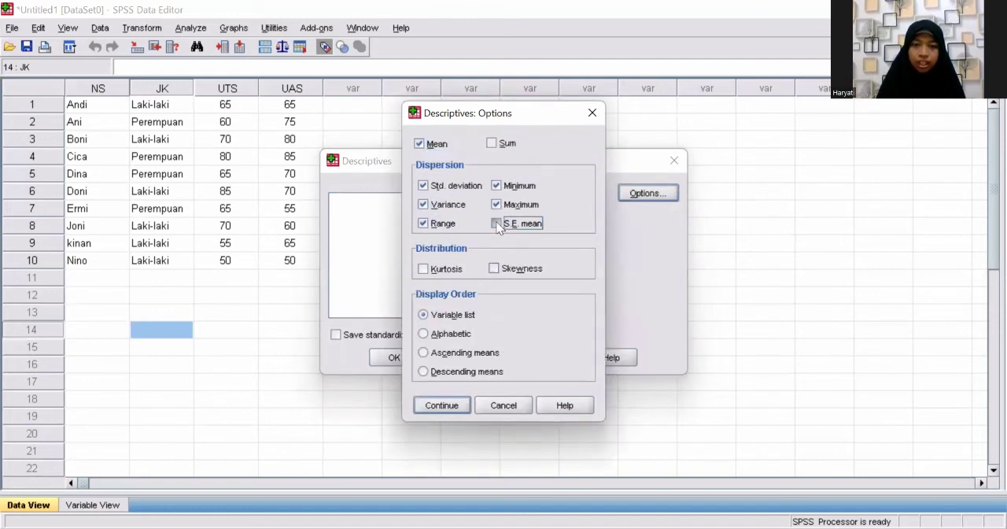
pyautogui.click(423, 336)
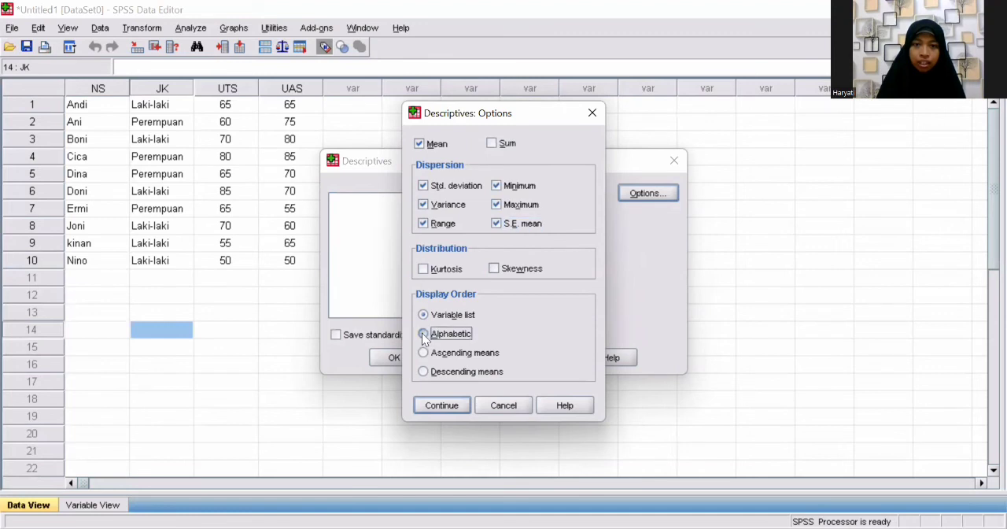
pyautogui.click(423, 351)
pyautogui.click(423, 315)
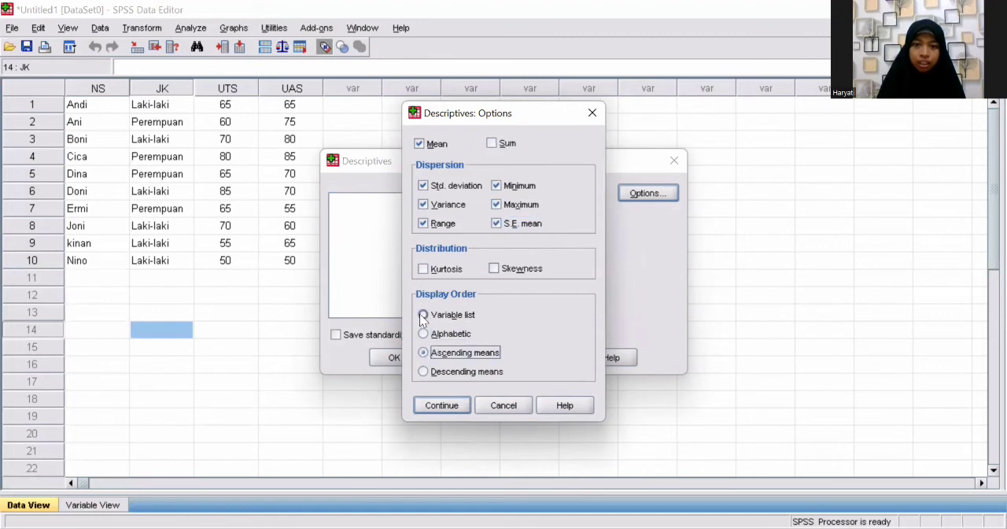
pyautogui.click(494, 143)
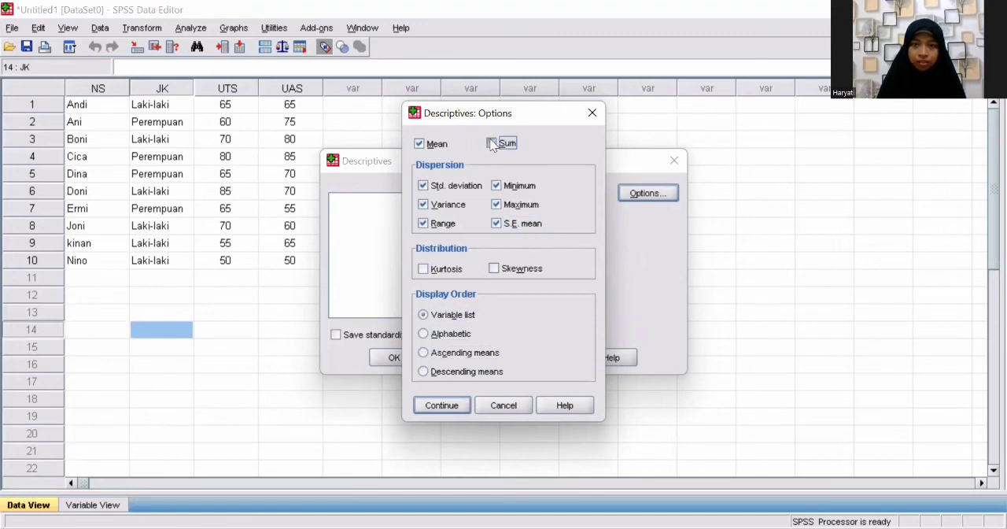
pyautogui.click(441, 407)
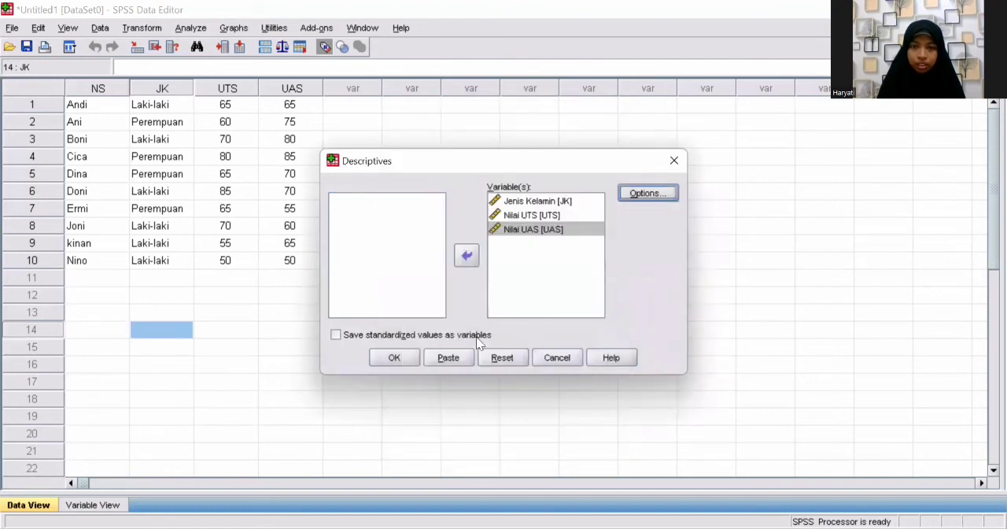
pyautogui.click(395, 357)
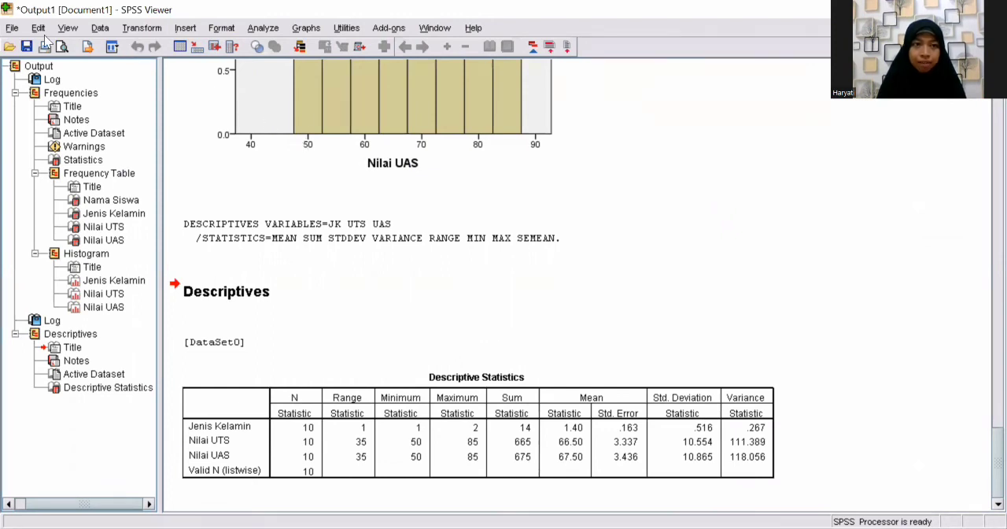
# Step: Save the output in Documents as the viewer file Data Nilai Siswa, replacing the existing file
pyautogui.click(11, 29)
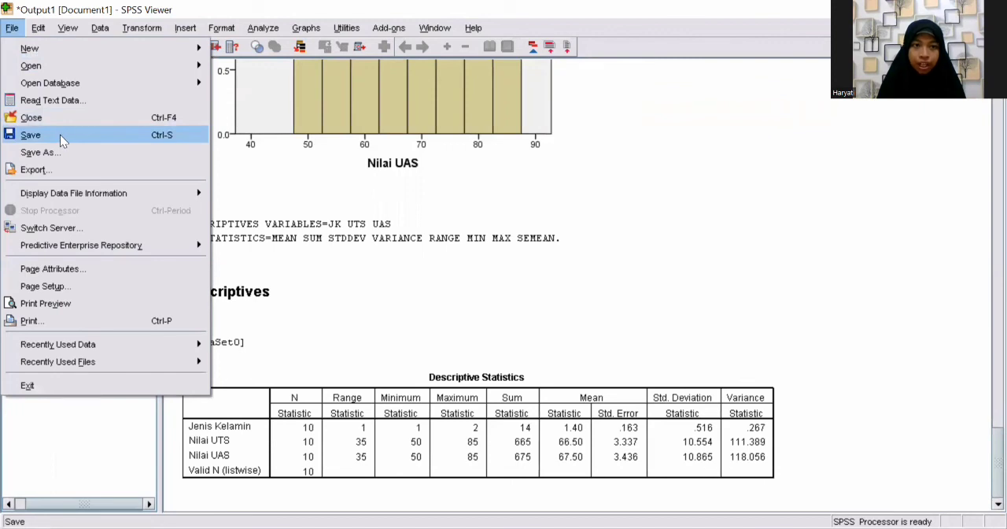
pyautogui.press('Return')
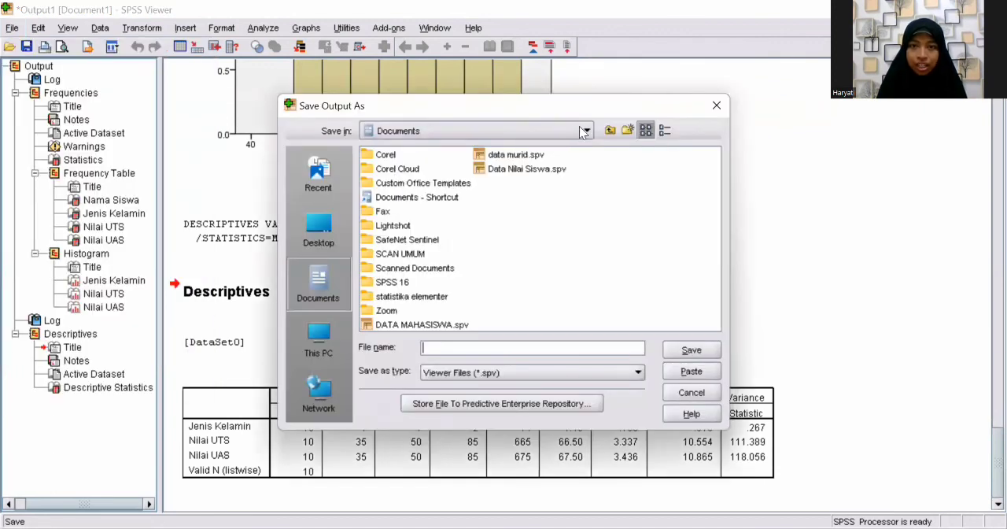
pyautogui.click(437, 344)
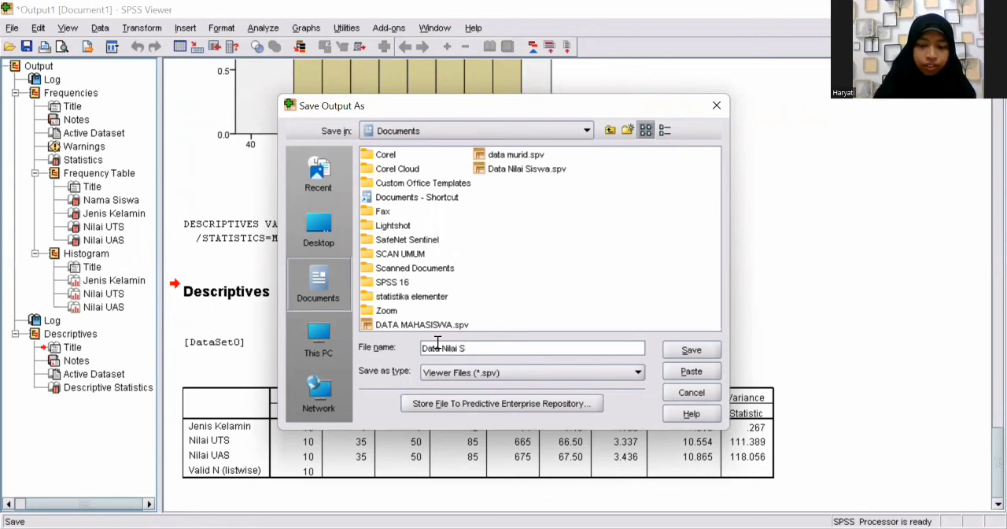
pyautogui.write('wa')
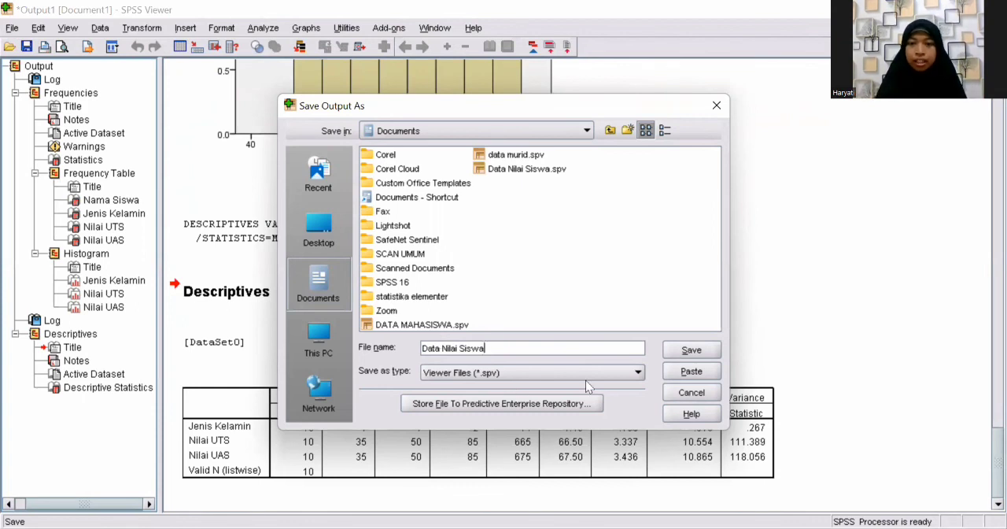
pyautogui.click(683, 351)
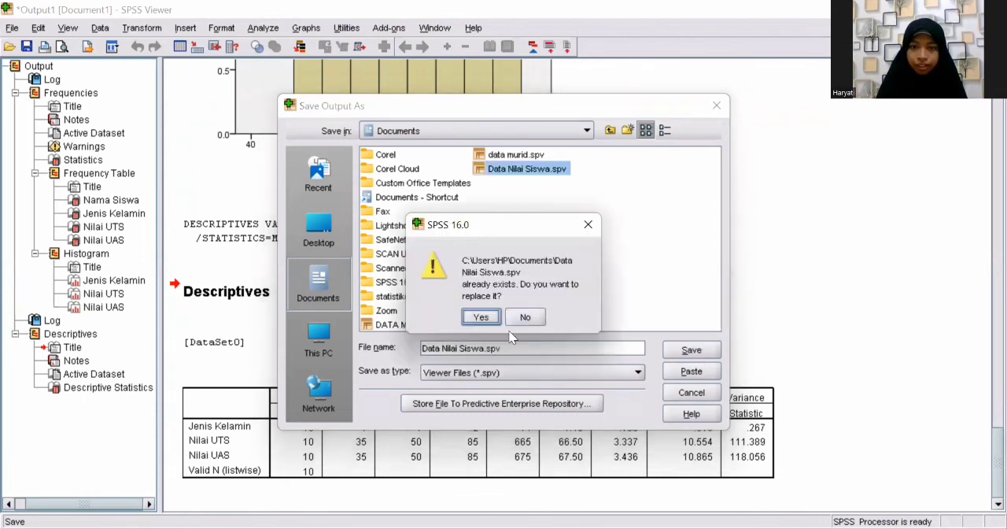
pyautogui.click(488, 317)
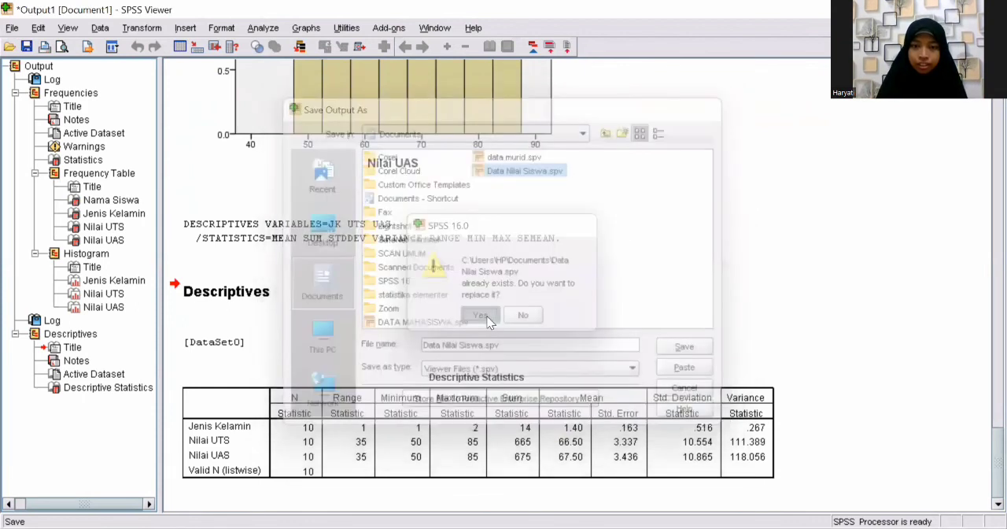